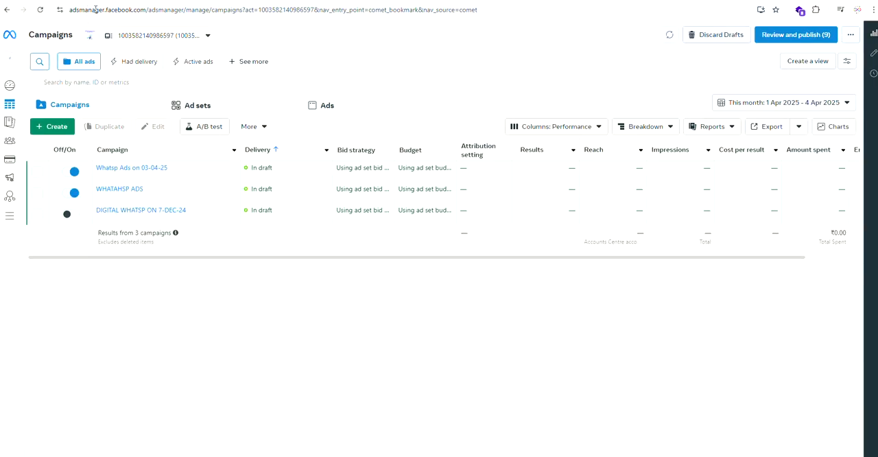
left_click_drag(108, 11, 196, 13)
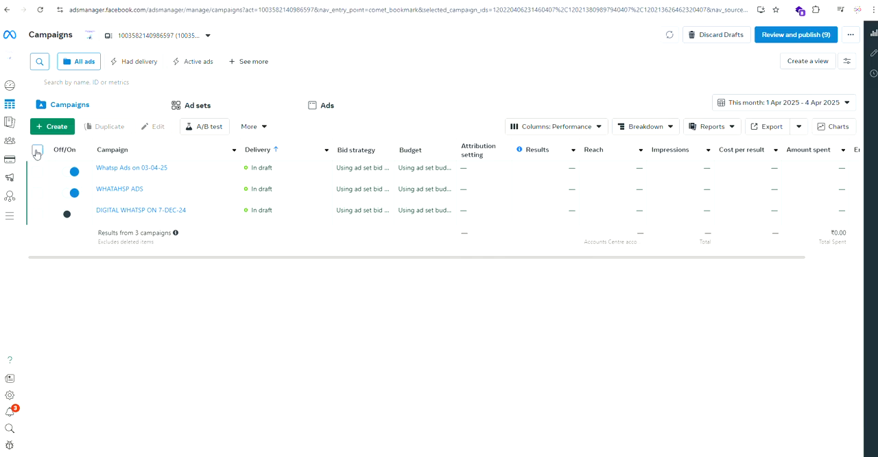
left_click(38, 149)
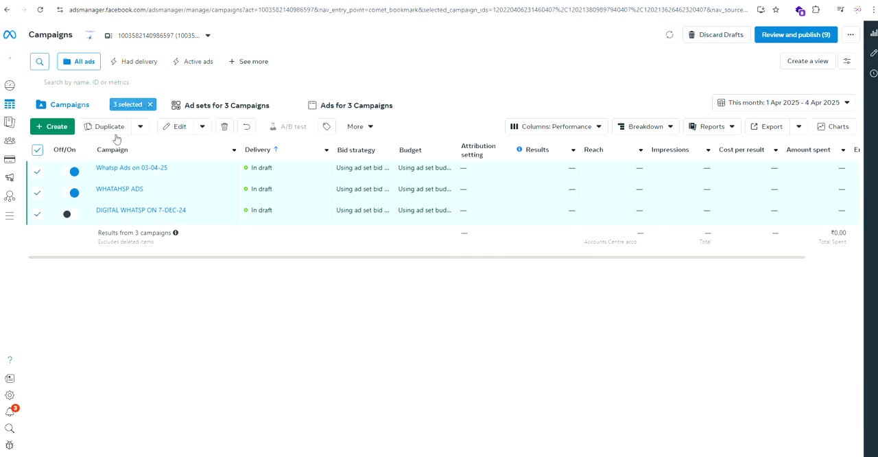
left_click(37, 150)
Step: Create a new campaign with the Leads objective and the Manual leads campaign setup
left_click(50, 127)
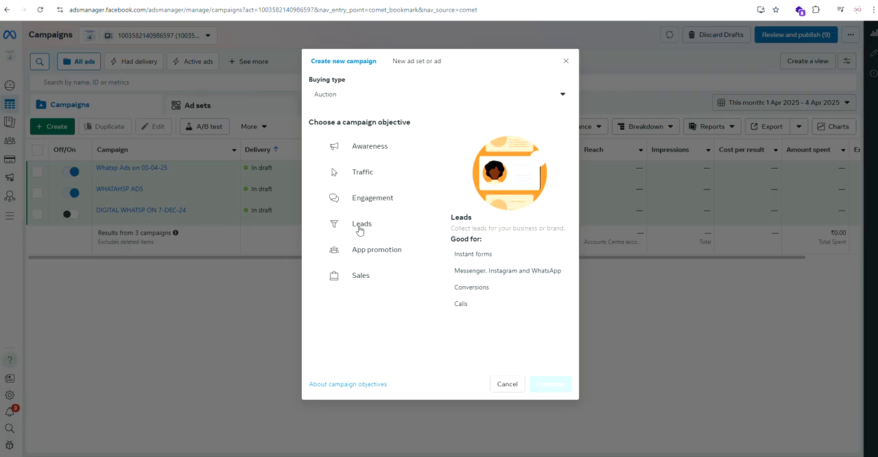
left_click(314, 225)
left_click(555, 385)
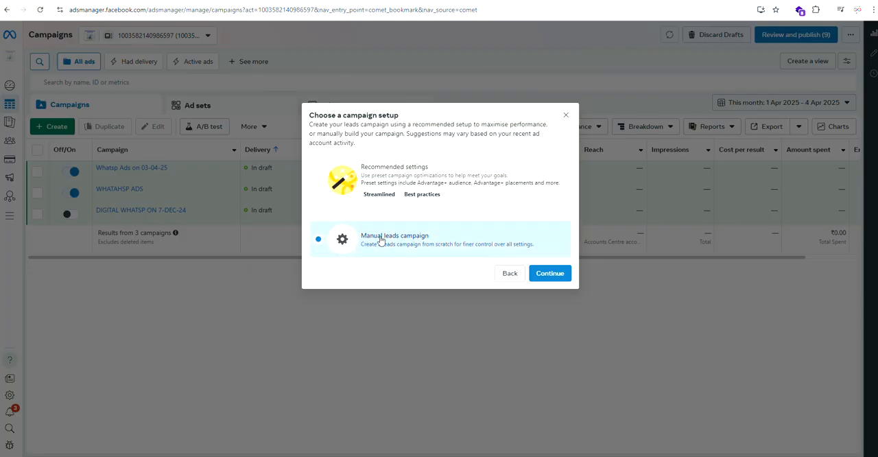
left_click(547, 272)
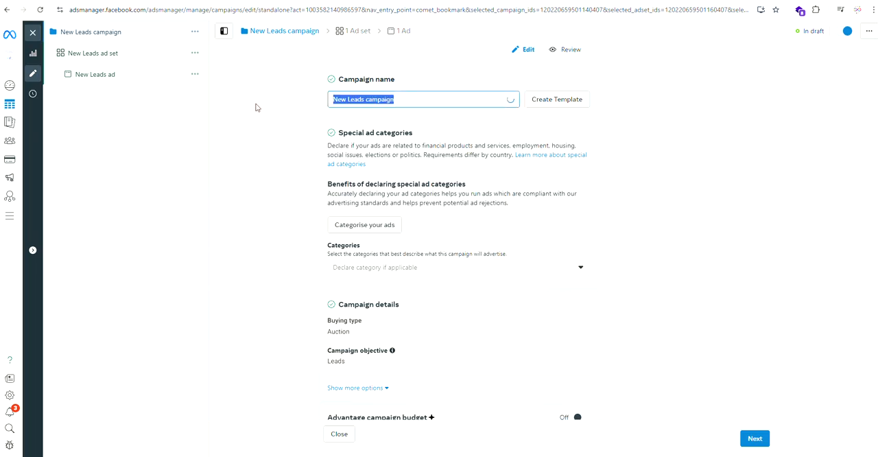
Step: Name the campaign "B2B WHATSP ADS - 4-4-25"
key("BackSpace")
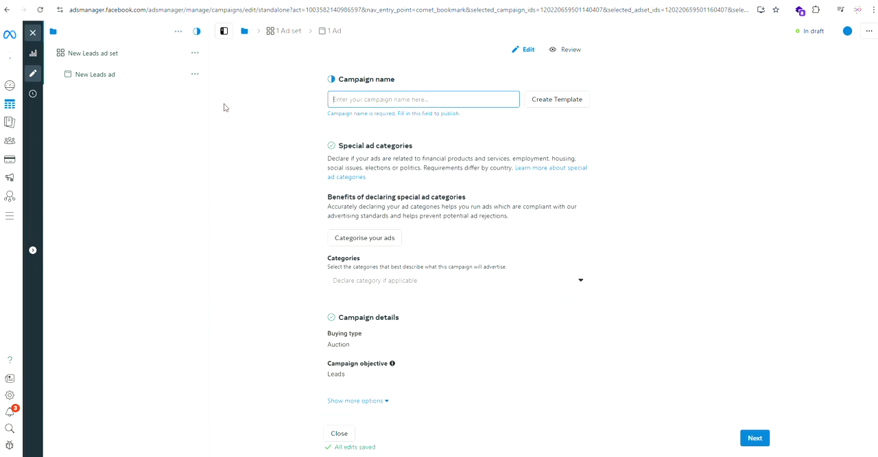
type("B2B WHAT")
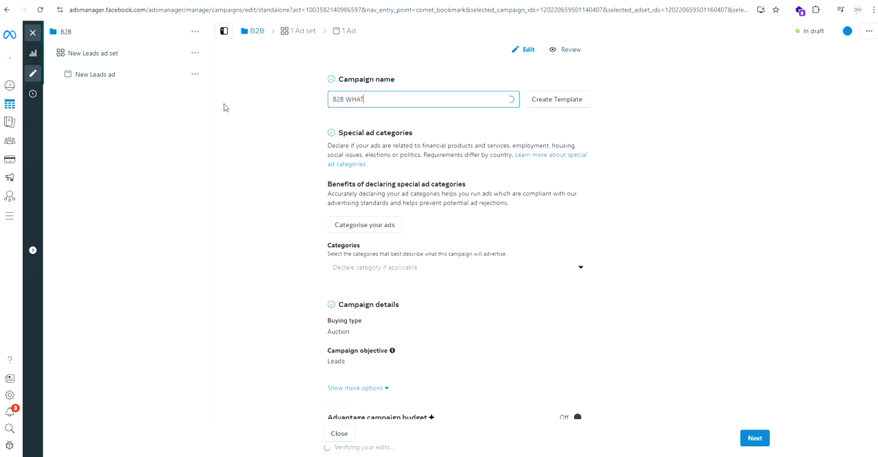
type("SP ADS")
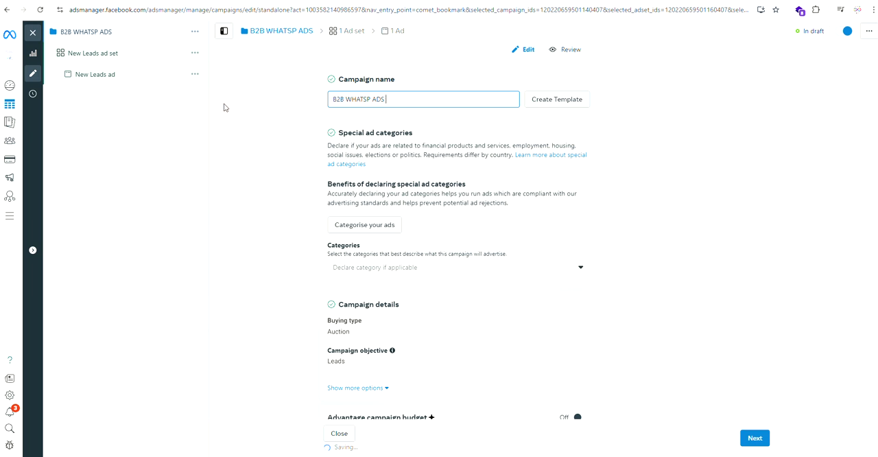
type(" O")
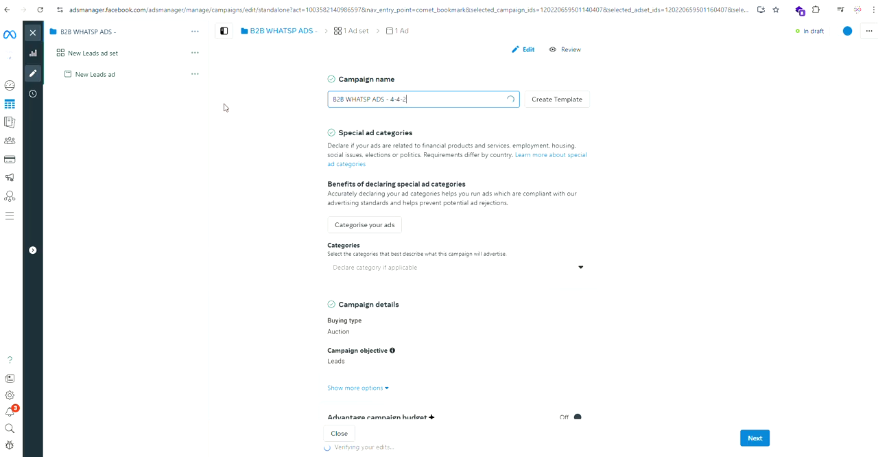
type("5")
Step: Copy the campaign name and reuse "B2B WHATSP ADS - 4-4-25" as the ad set name
key("ctrl+a")
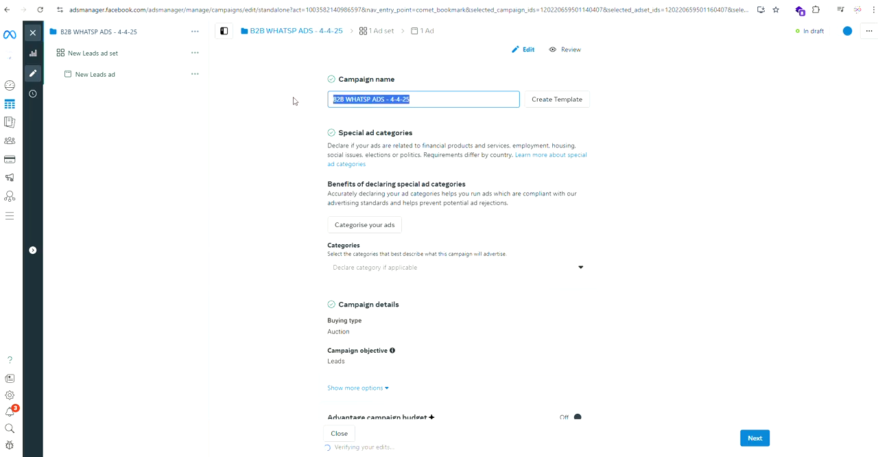
key("BackSpace")
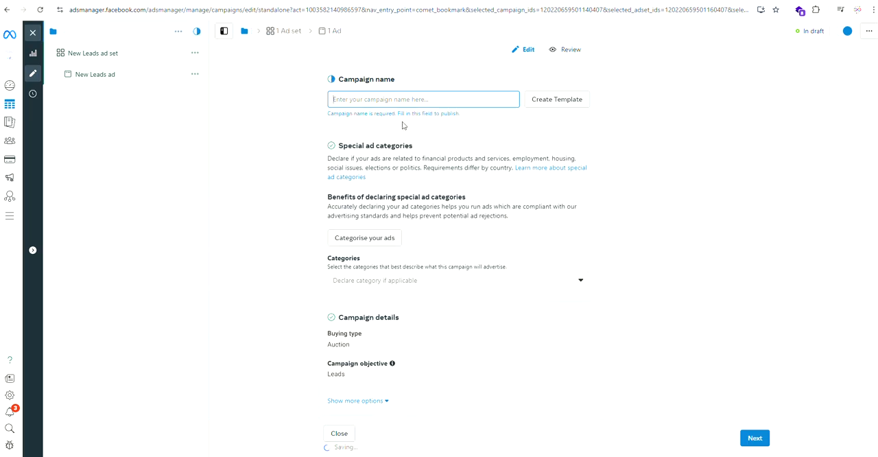
key("ctrl+z")
key("ctrl+c")
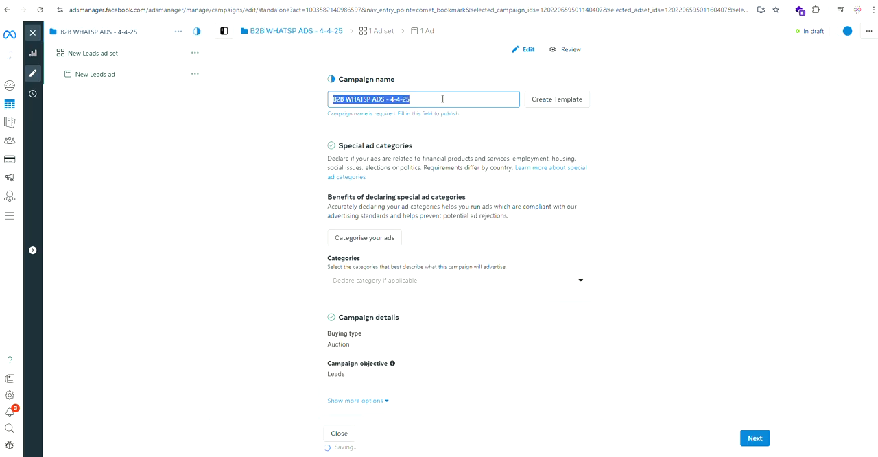
scroll(399, 256, "down", 2)
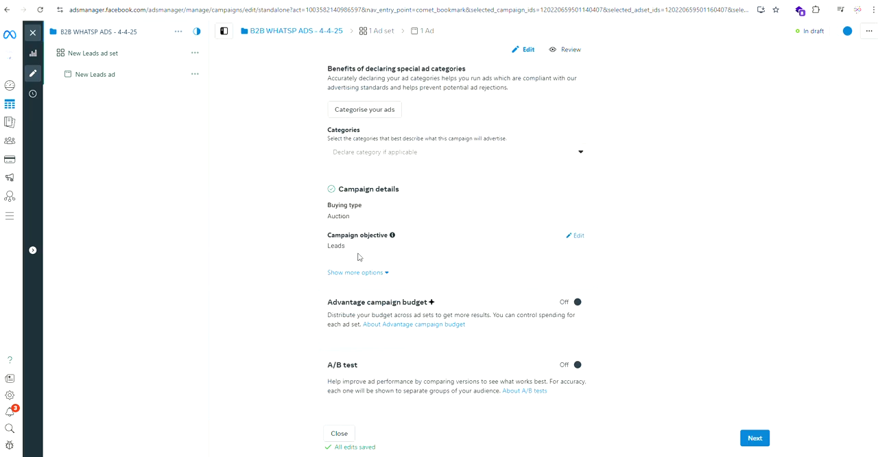
left_click(756, 438)
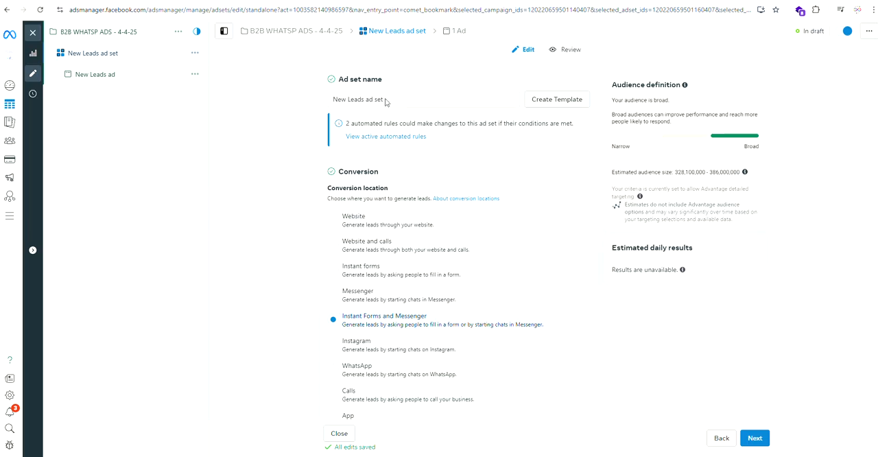
left_click_drag(339, 78, 272, 107)
key("ctrl+v")
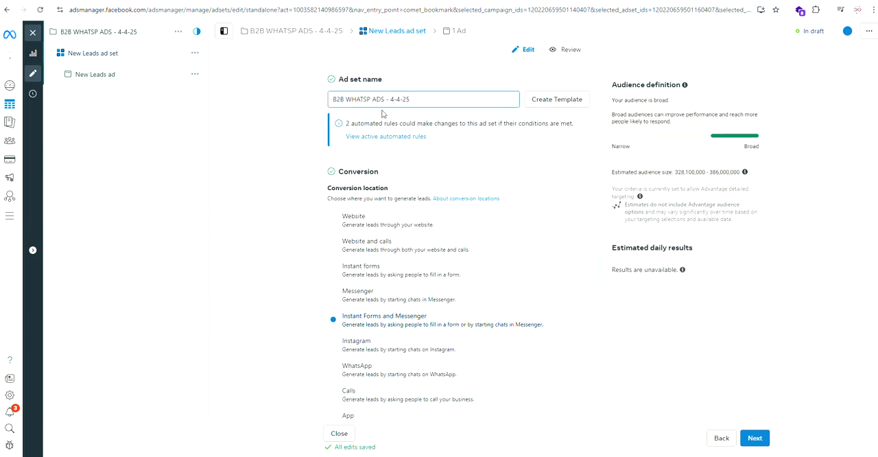
type("== ")
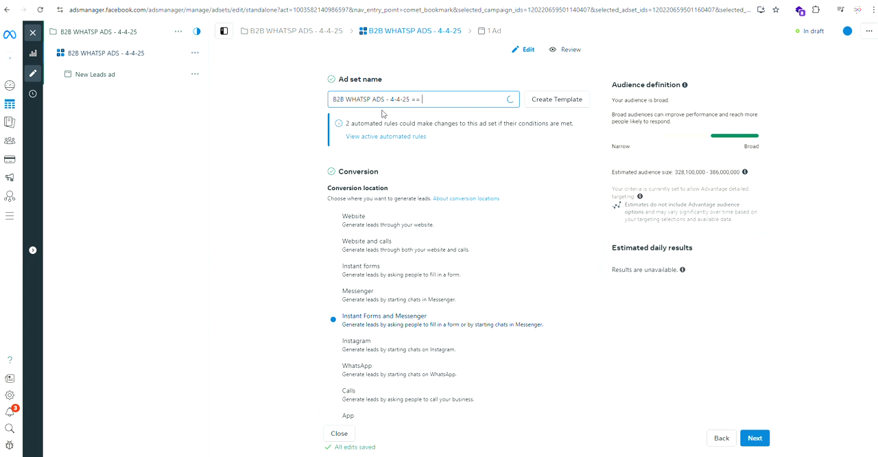
type("YOU CAN PUT OTHER NAME O")
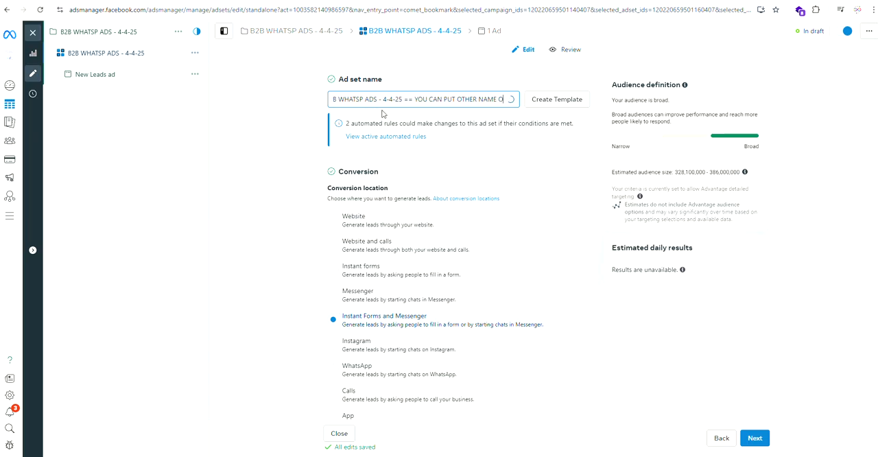
type("R SAME SAME SA")
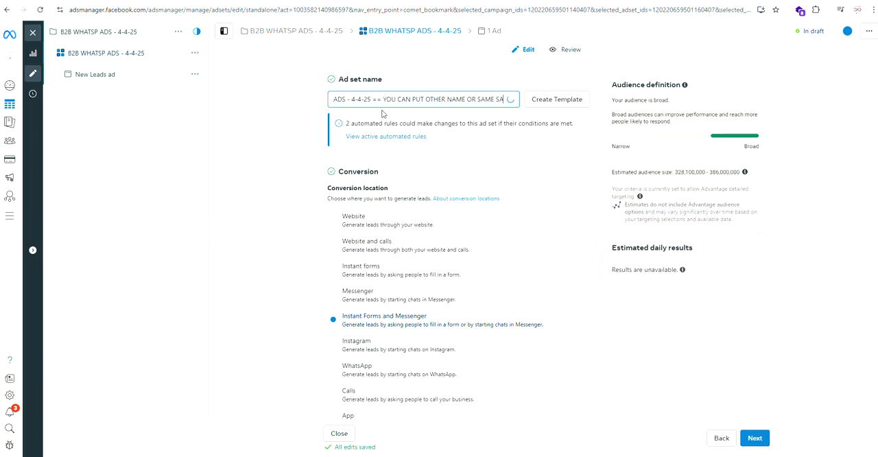
type(" NAME")
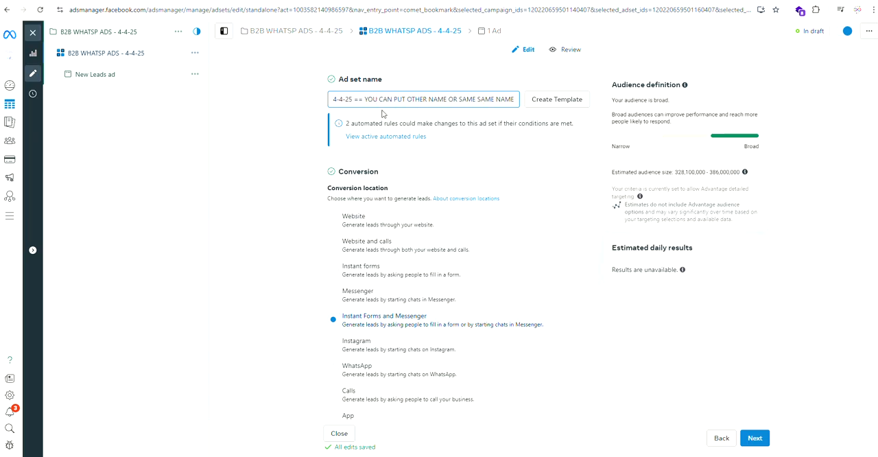
key("BackSpace")
key("BackSpace")
key("BackSpace")
key("BackSpace")
key("BackSpace")
key("BackSpace")
key("BackSpace")
key("BackSpace")
key("BackSpace")
key("BackSpace")
key("BackSpace")
key("BackSpace")
key("BackSpace")
key("BackSpace")
key("BackSpace")
key("BackSpace")
key("BackSpace")
key("BackSpace")
key("BackSpace")
key("BackSpace")
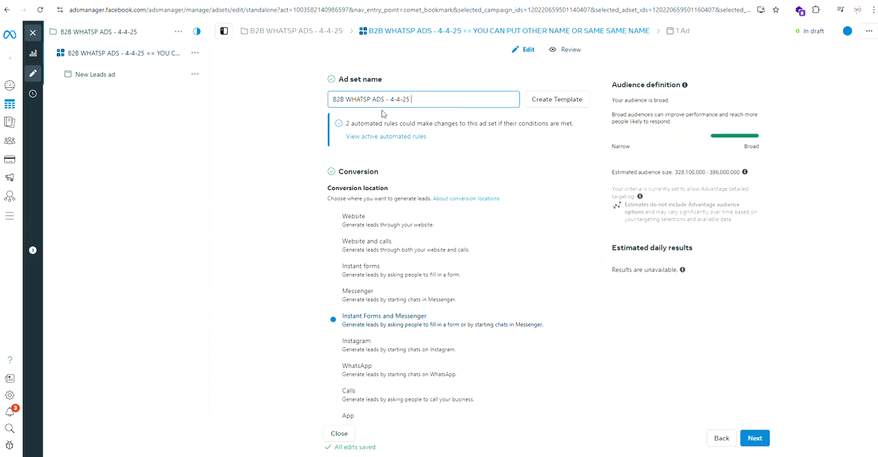
Step: Set the ad set's conversion location to WhatsApp and keep Digitalbrand India as the Facebook Page
scroll(383, 114, "down", 3)
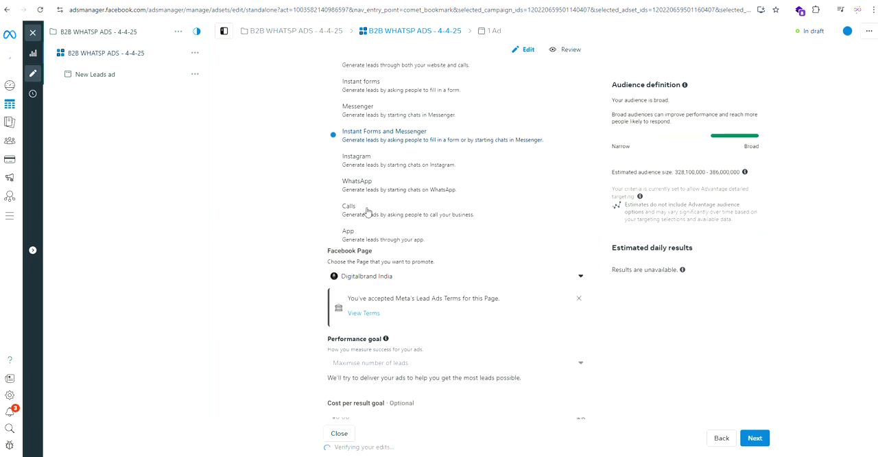
left_click(369, 183)
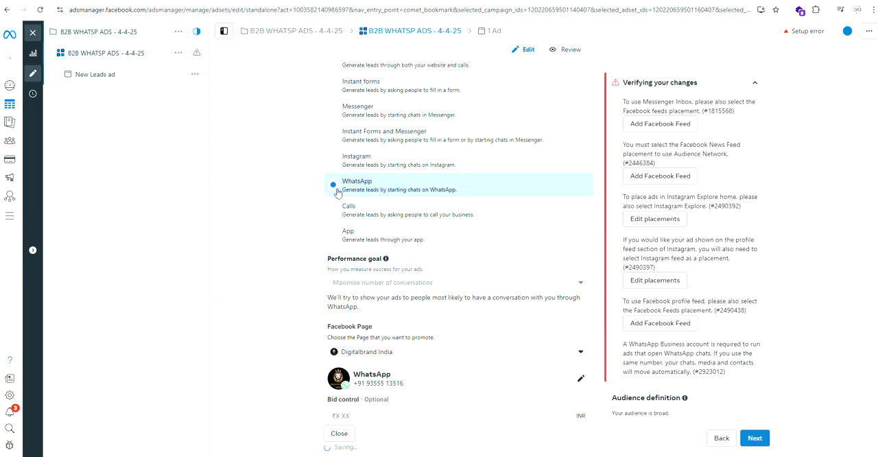
scroll(358, 279, "down", 2)
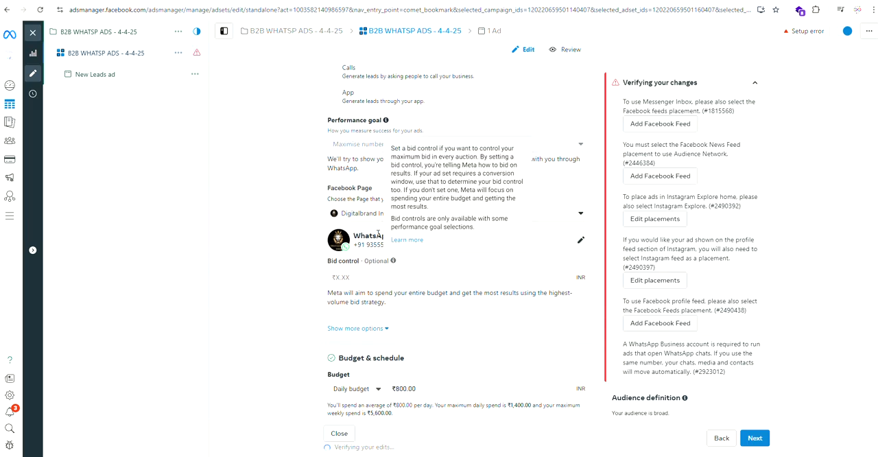
left_click(580, 213)
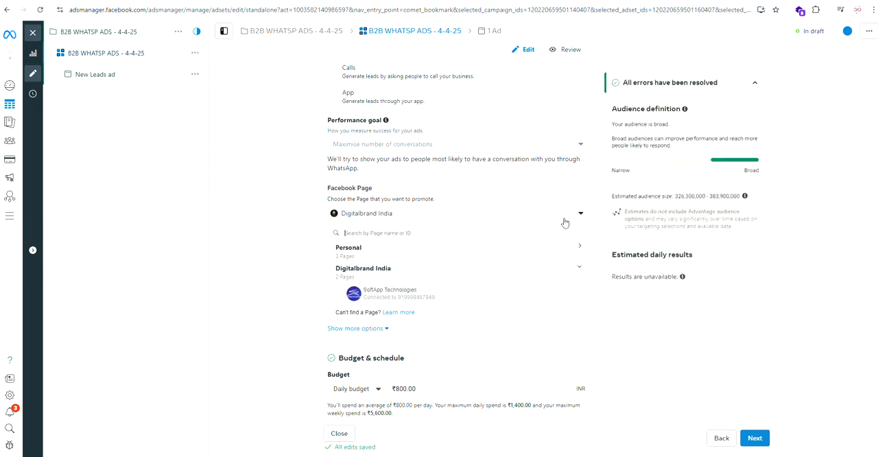
left_click(394, 215)
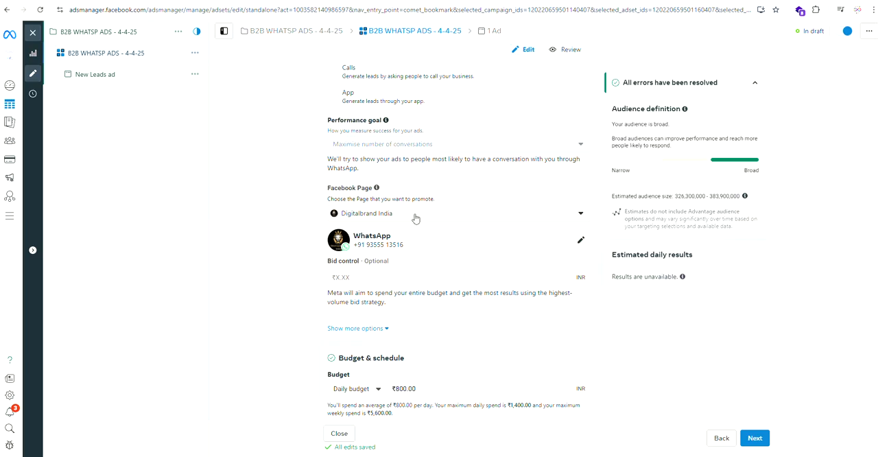
Step: Set the ad set's daily budget to ₹300 with no end date
scroll(394, 260, "down", 3)
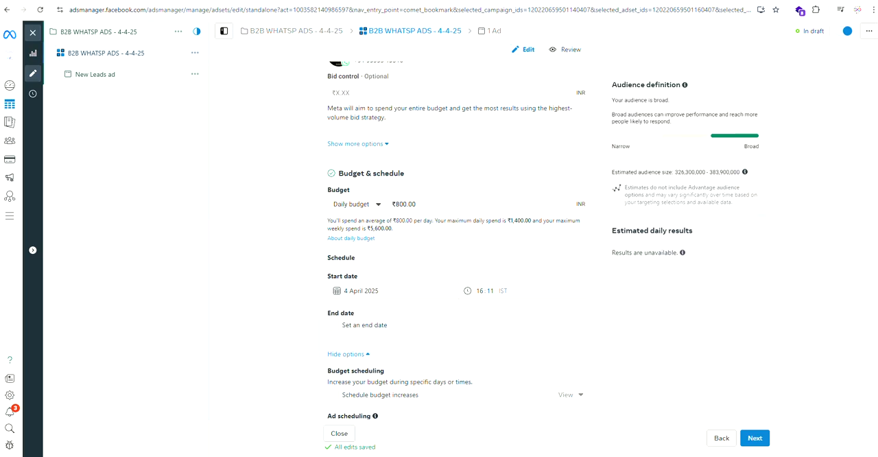
left_click_drag(434, 206, 392, 209)
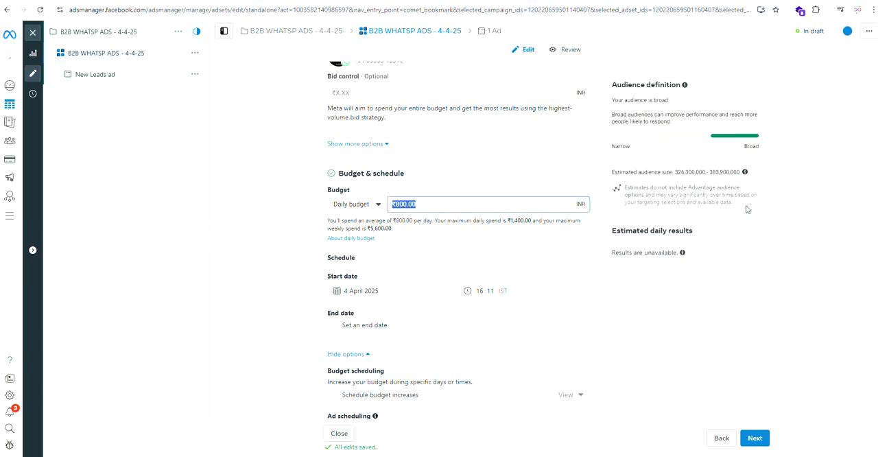
type("3")
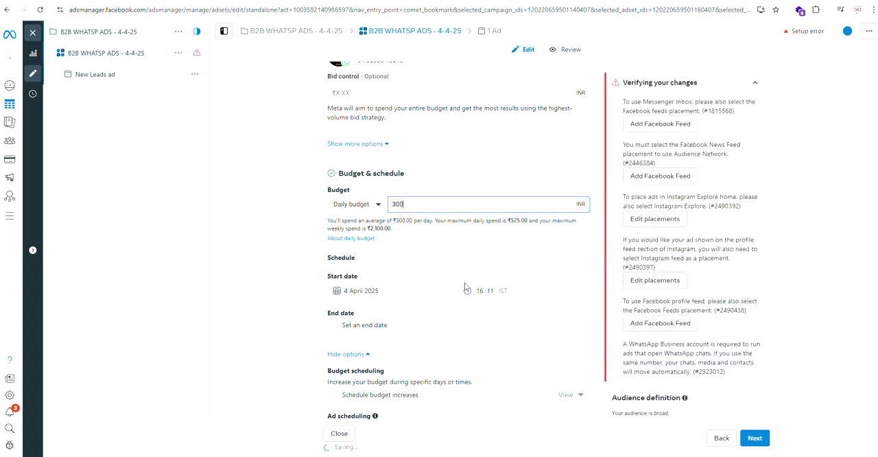
left_click(446, 258)
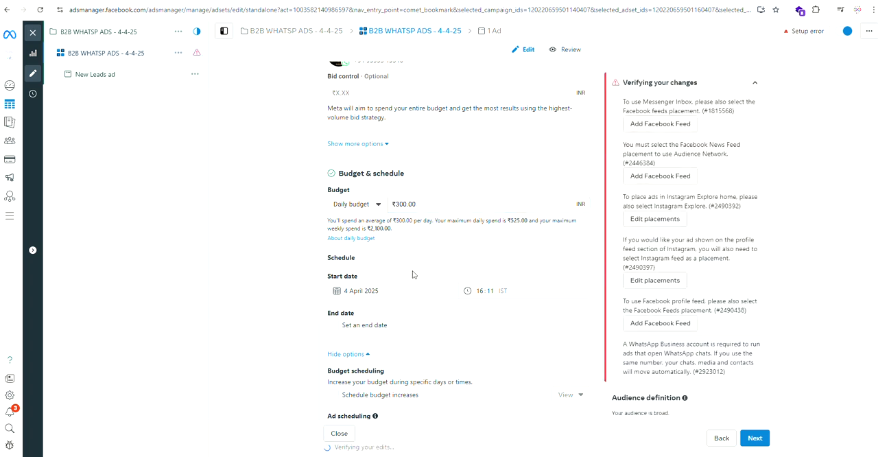
left_click(335, 327)
left_click(336, 328)
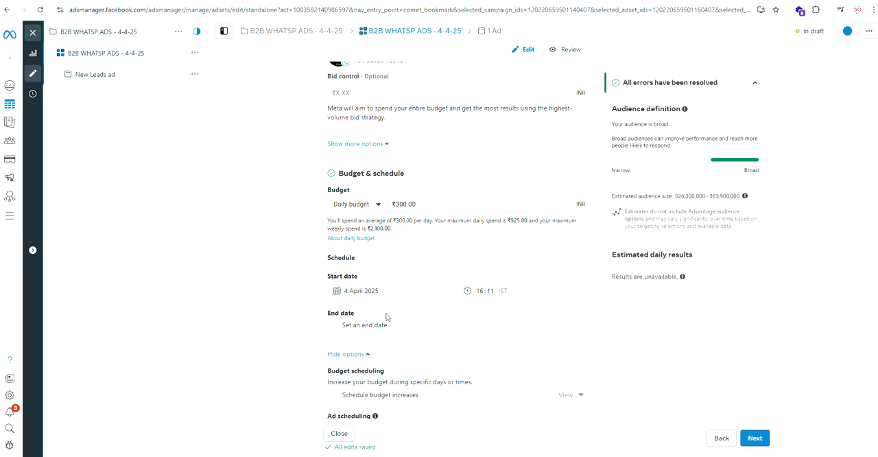
Step: Open the ad set's audience locations for editing and set the included location to Delhi
scroll(403, 340, "down", 2)
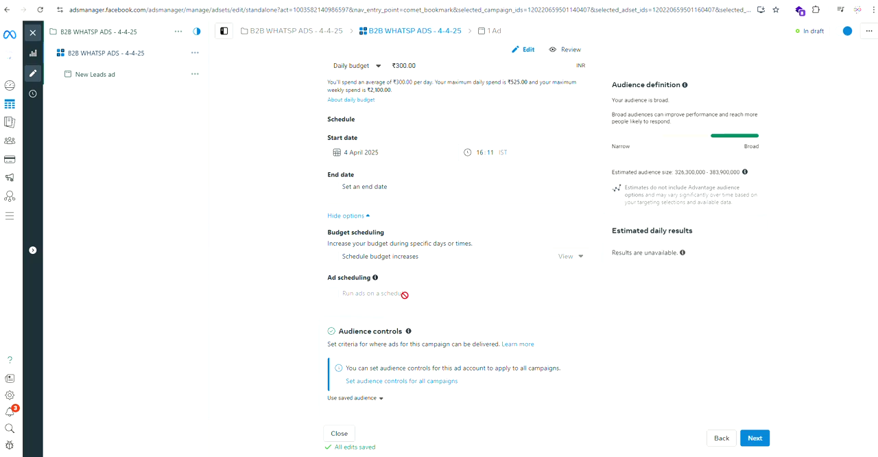
scroll(405, 294, "down", 1)
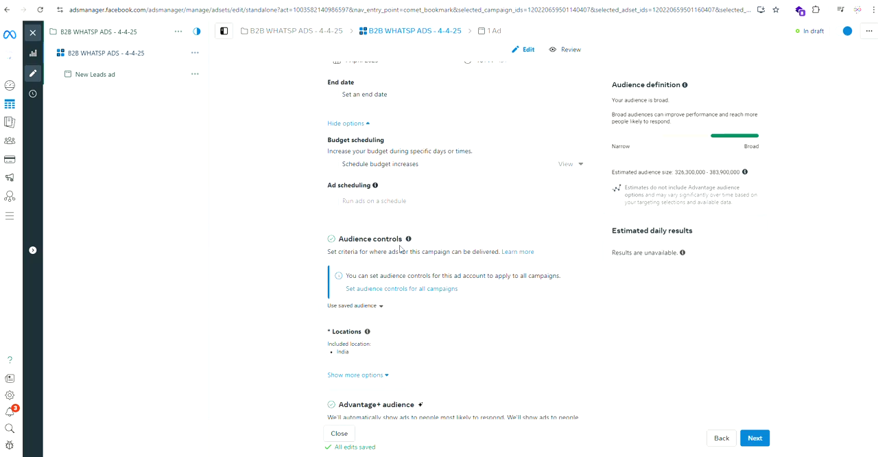
mouse_move(359, 353)
left_click(578, 335)
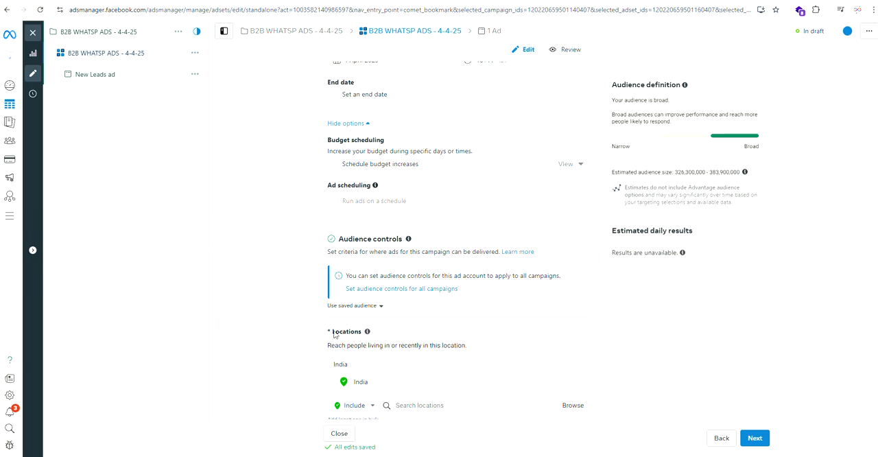
left_click_drag(334, 334, 358, 334)
scroll(381, 386, "down", 2)
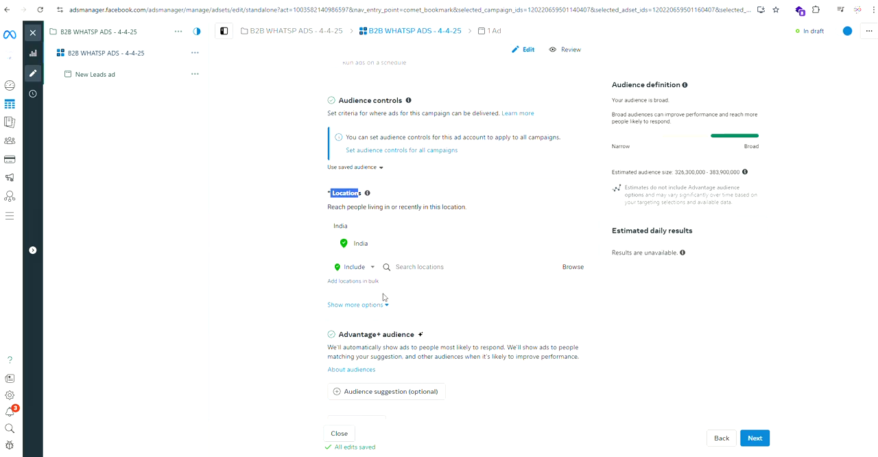
left_click(415, 267)
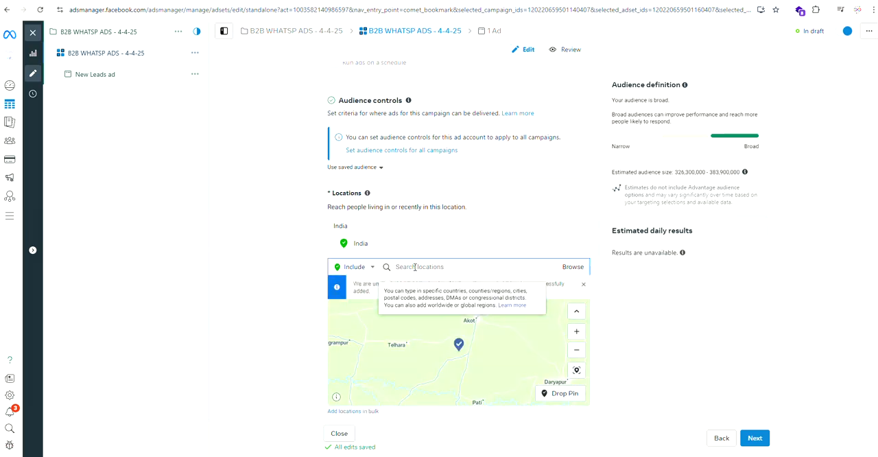
type("INDIA")
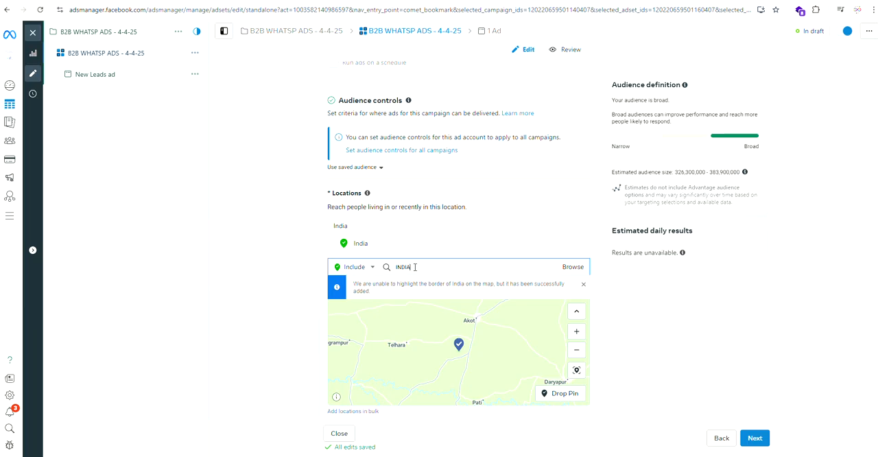
key("BackSpace")
key("BackSpace")
key("BackSpace")
type("S")
key("BackSpace")
type("DELH")
left_click(407, 285)
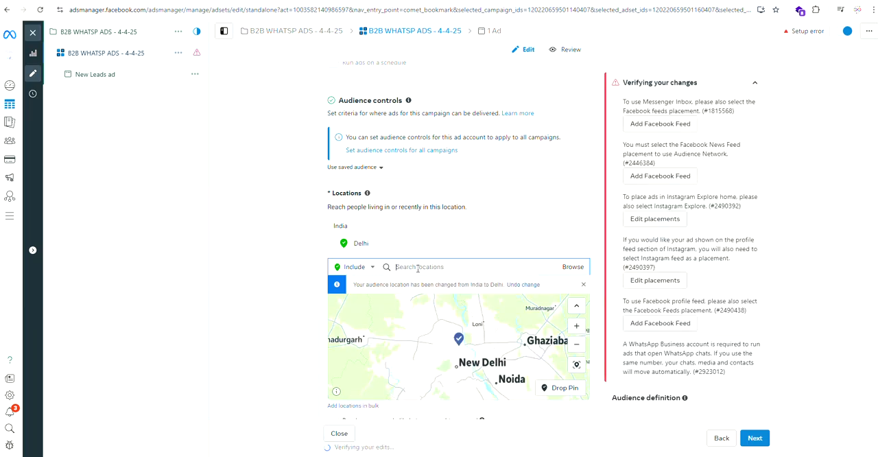
Step: Add Gurugram, Haryana and Noida, Uttar Pradesh to the included audience locations
type("DELHI")
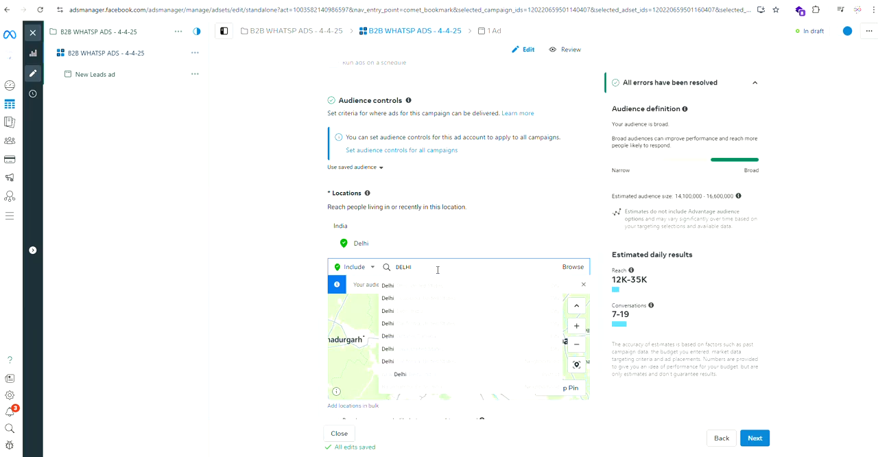
type("GU")
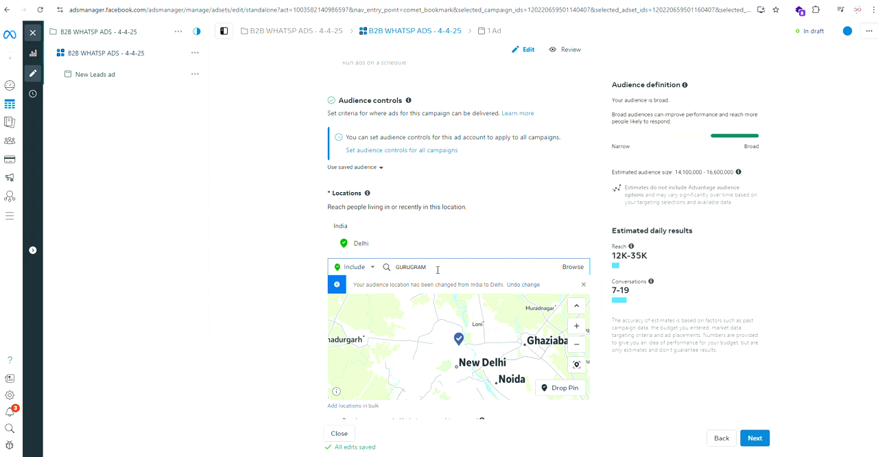
type("RUGRAM")
left_click(416, 289)
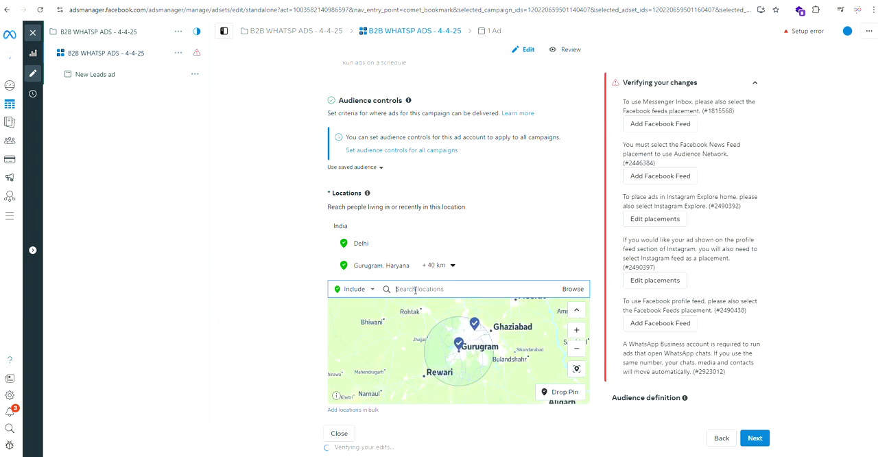
type("NOIDA")
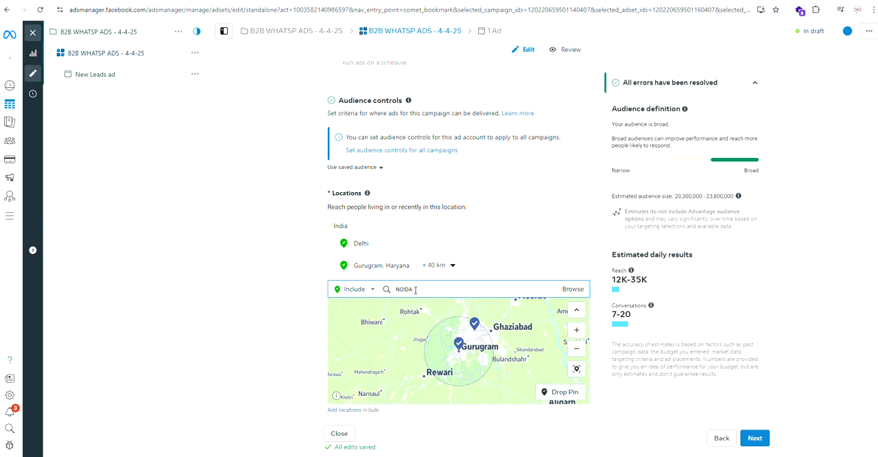
left_click(413, 309)
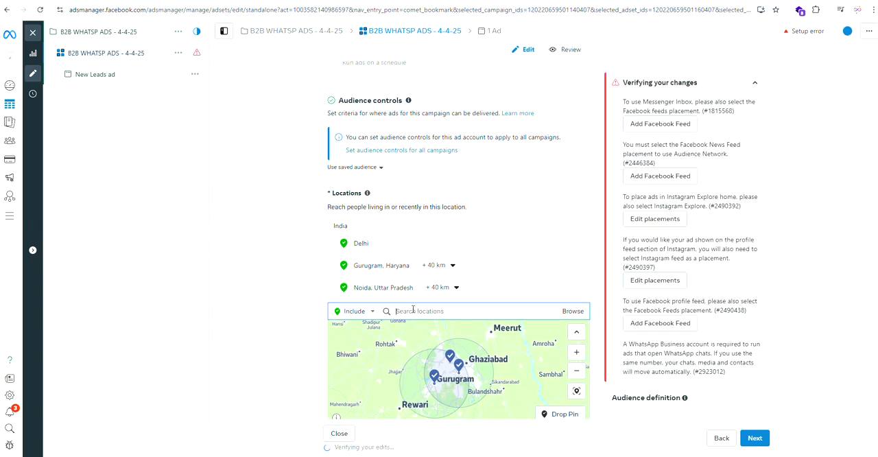
Step: Add Faridabad, Haryana and Sonipat, Haryana to the included audience locations
type("FARIDAB")
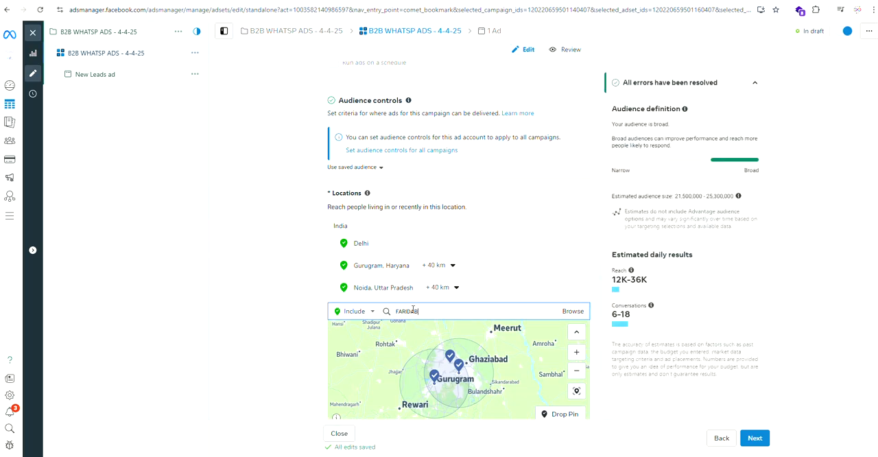
type("AD")
left_click(415, 329)
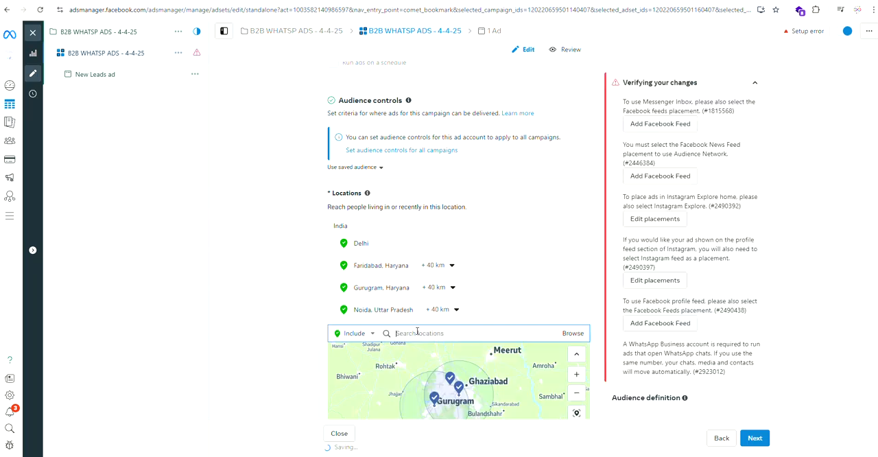
type("SON")
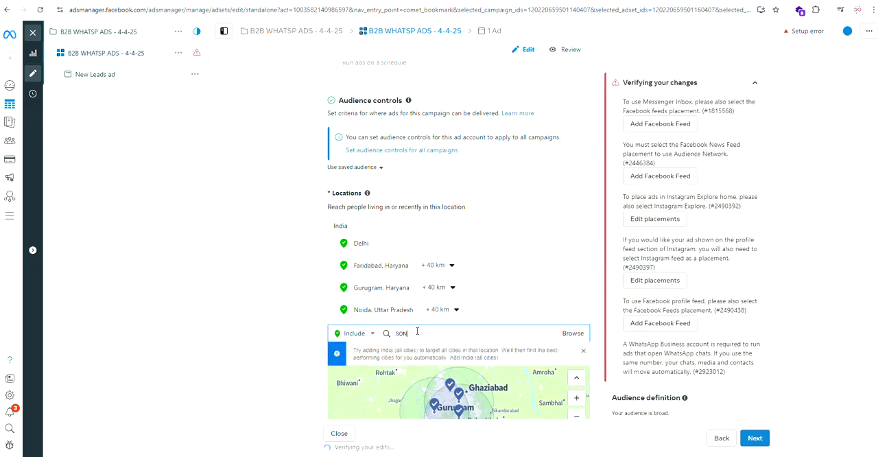
type("IPAT")
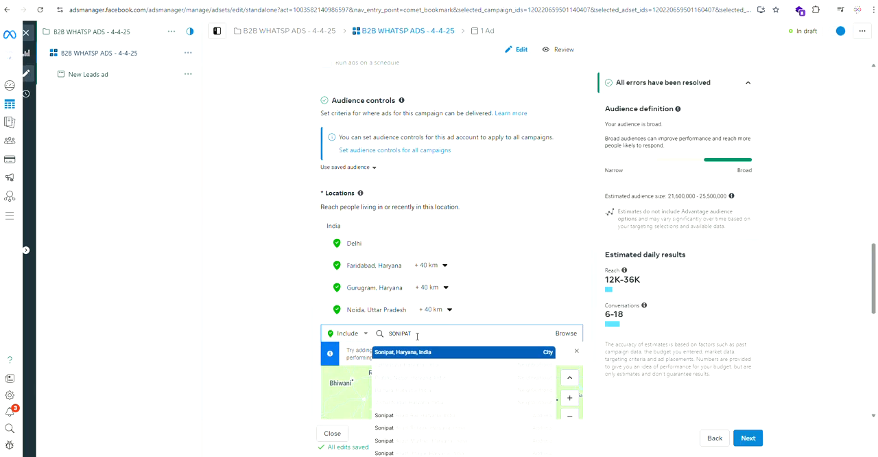
left_click(398, 352)
scroll(487, 280, "down", 2)
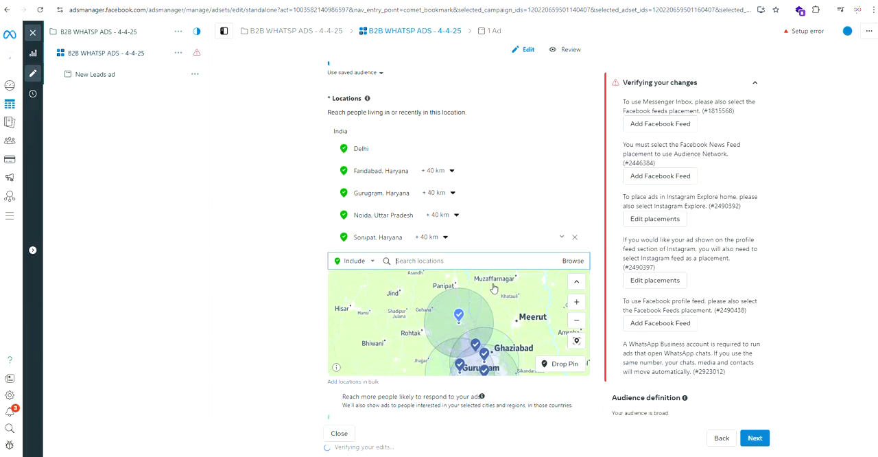
scroll(492, 284, "down", 2)
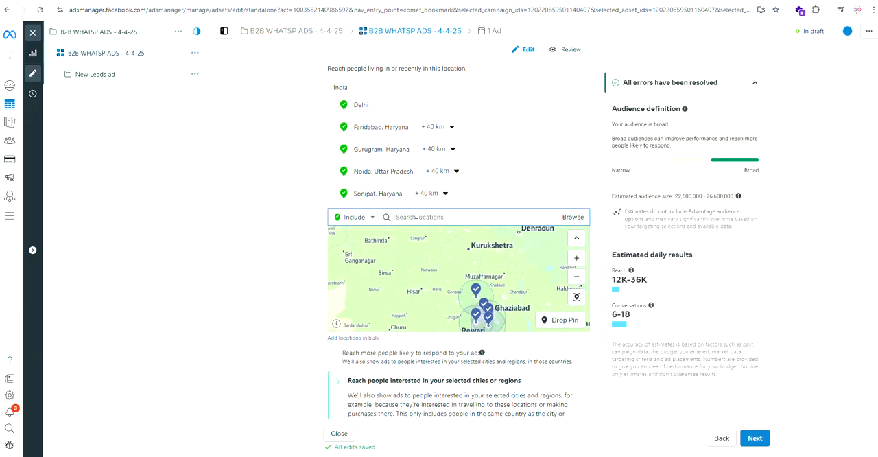
type("INDRA")
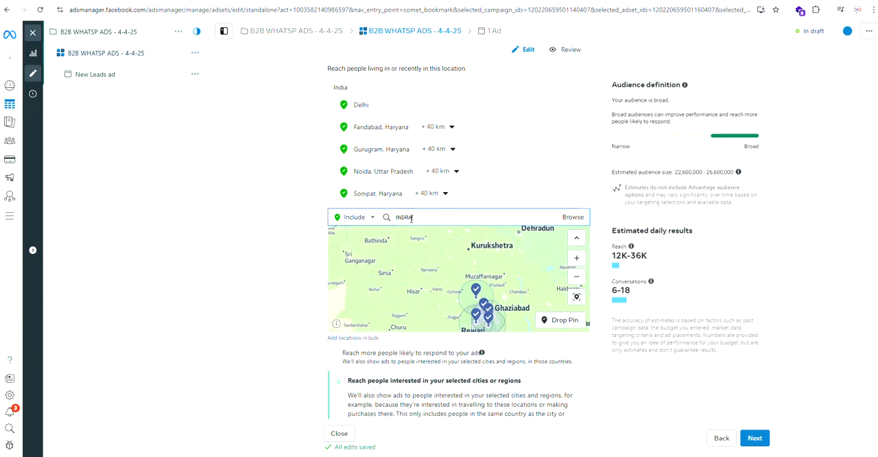
type("PURAM")
key("BackSpace")
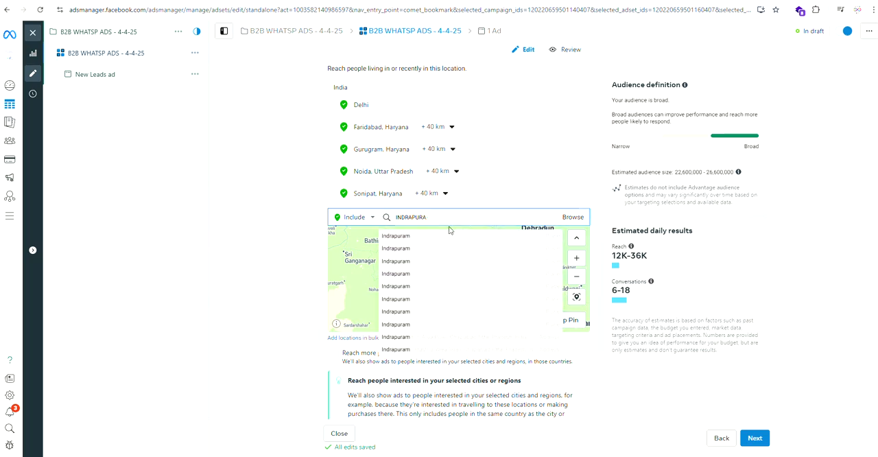
key("BackSpace")
key("BackSpace")
key("BackSpace")
key("BackSpace")
key("BackSpace")
key("BackSpace")
key("BackSpace")
key("BackSpace")
key("BackSpace")
Step: Search the audience locations for "GAZIABAD" and include the first matching Gaziabad place
type("GAZIABAD")
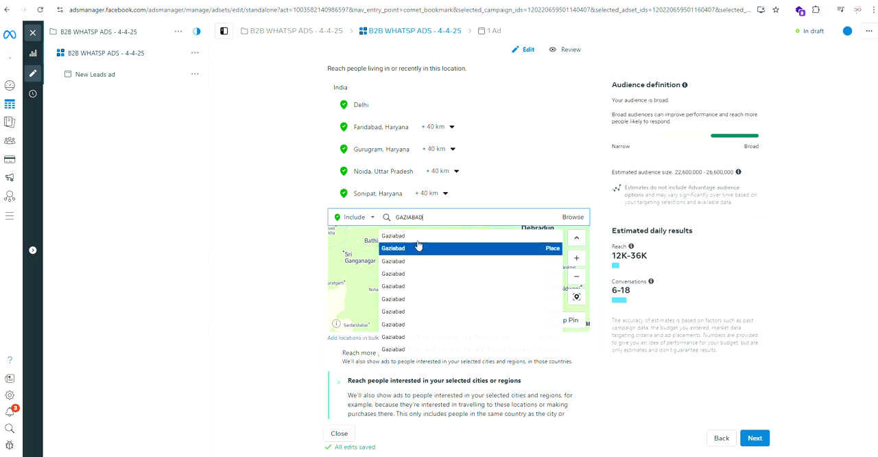
left_click(423, 235)
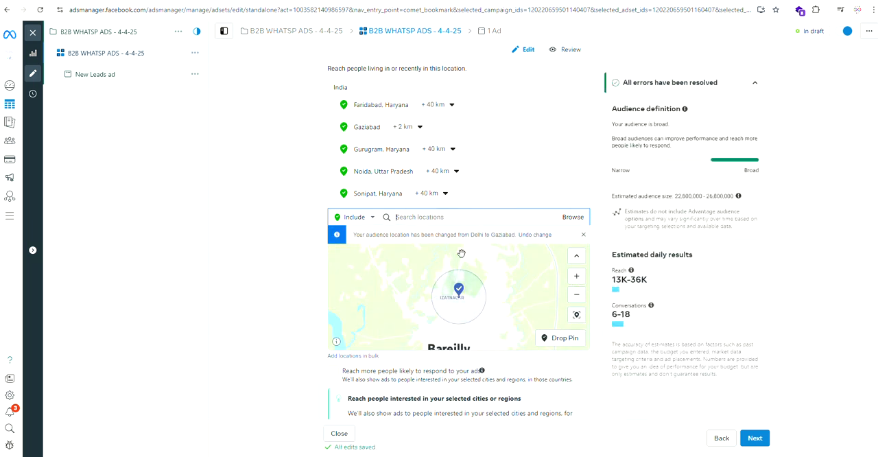
Step: Expand the optional audience suggestion, set the age range to 20–55 and keep all genders
scroll(617, 365, "down", 1)
scroll(372, 288, "down", 5)
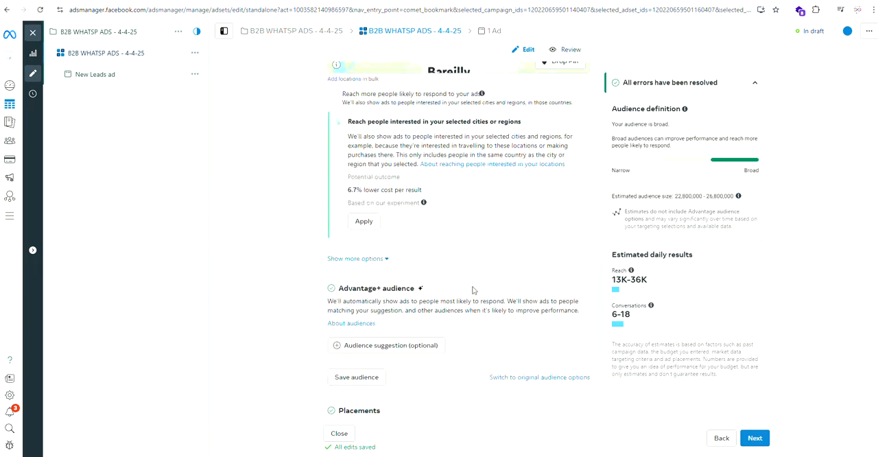
scroll(372, 288, "down", 2)
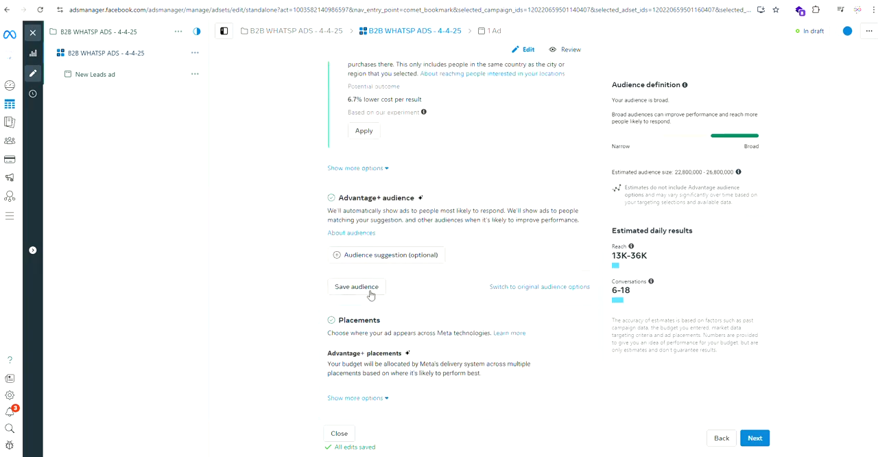
left_click(401, 258)
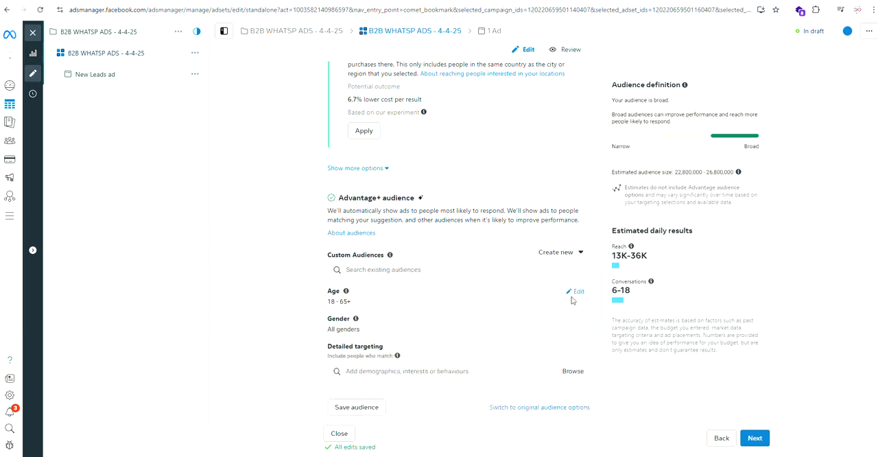
left_click(578, 293)
left_click(364, 310)
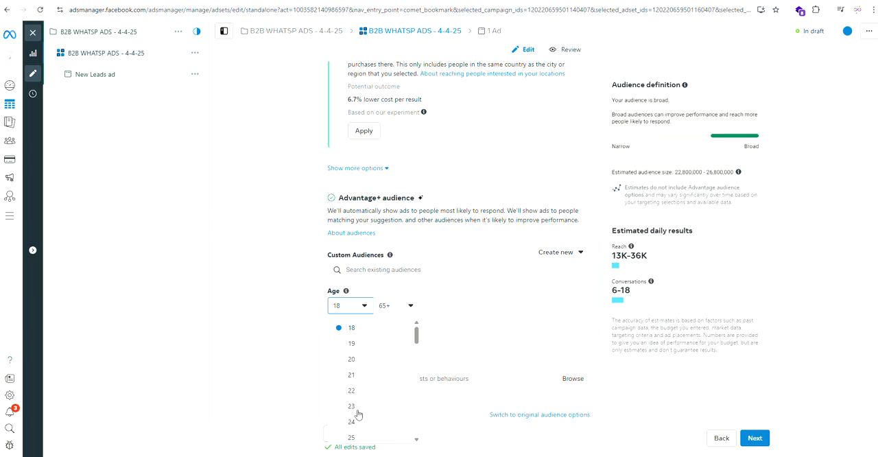
left_click(354, 360)
left_click(389, 307)
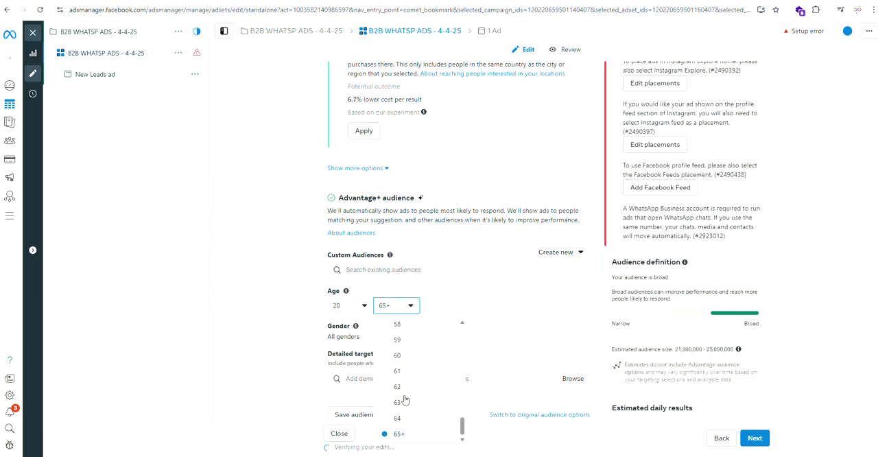
scroll(409, 350, "up", 1)
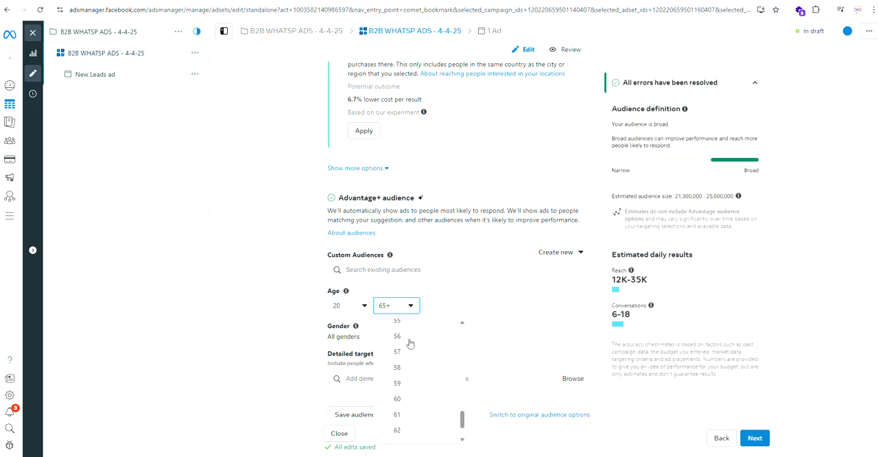
scroll(409, 343, "up", 2)
left_click(388, 407)
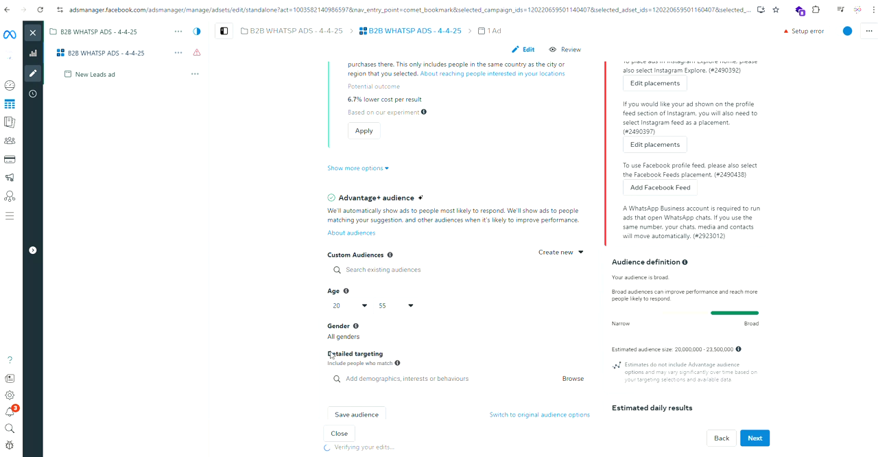
left_click_drag(328, 336, 362, 335)
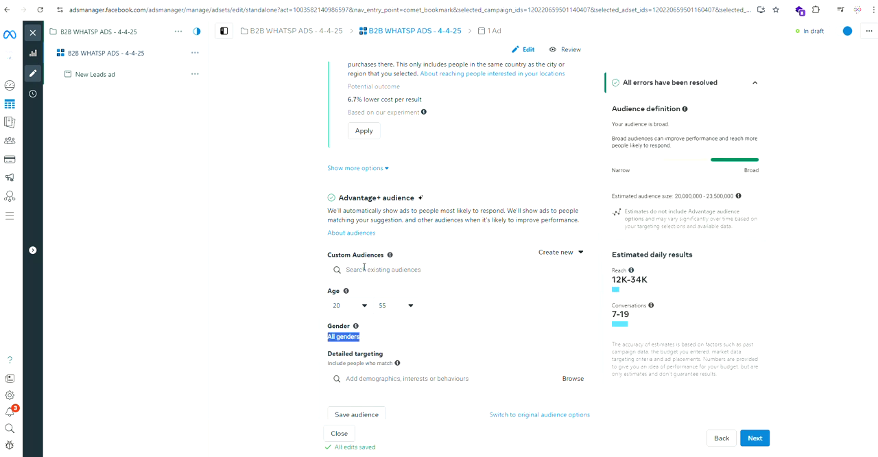
Step: Open the ad set's placement options and switch to Manual placements
scroll(445, 268, "down", 3)
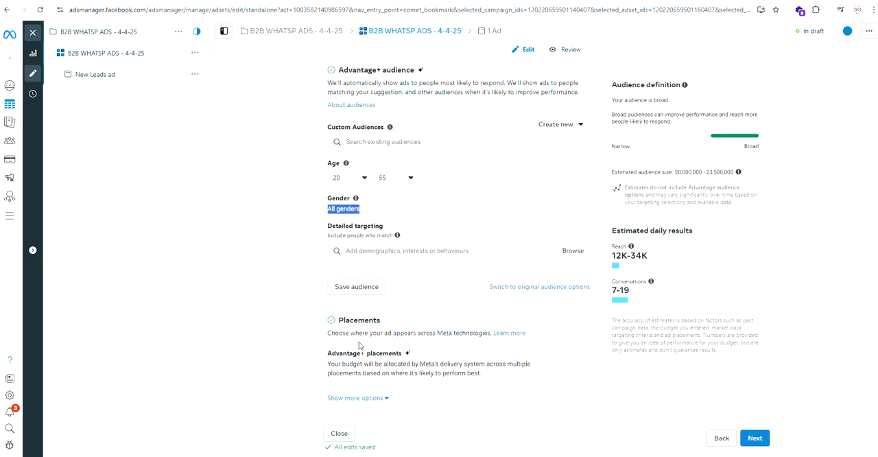
left_click(363, 331)
left_click(578, 354)
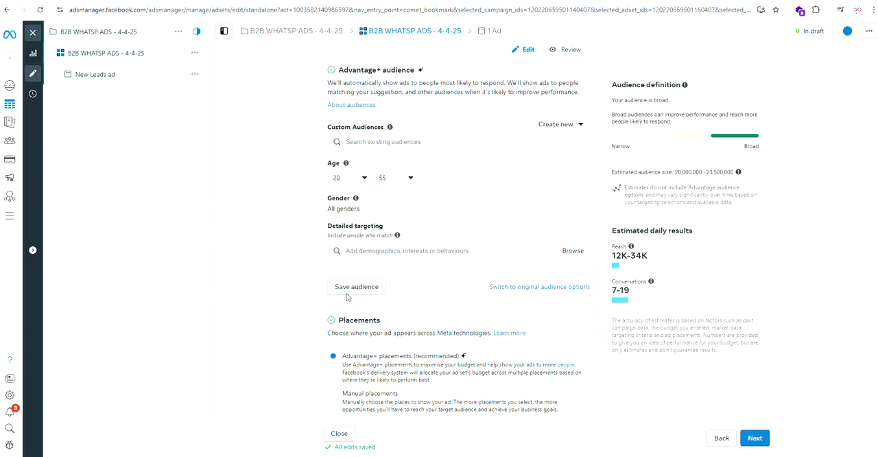
left_click(424, 361)
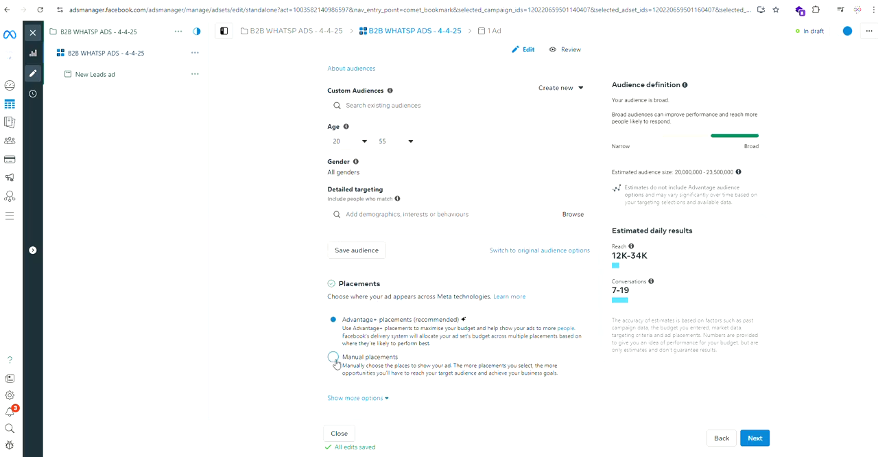
left_click_drag(423, 361, 342, 358)
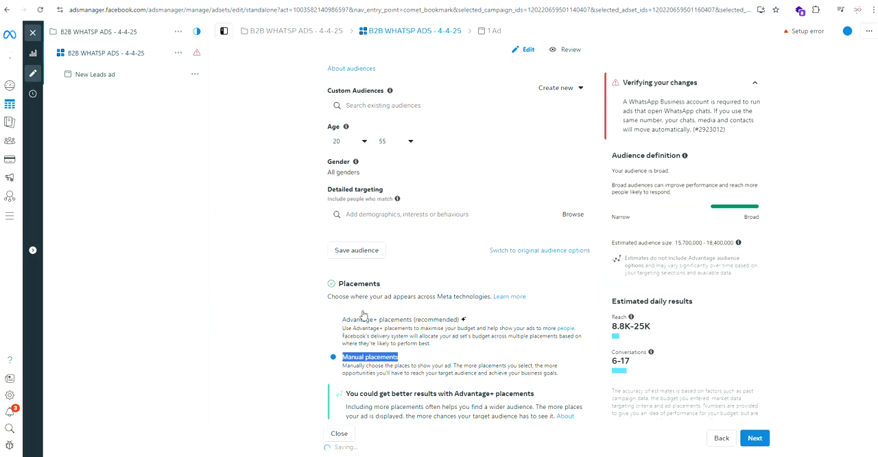
left_click_drag(342, 286, 382, 290)
left_click_drag(410, 363, 346, 362)
scroll(384, 343, "down", 2)
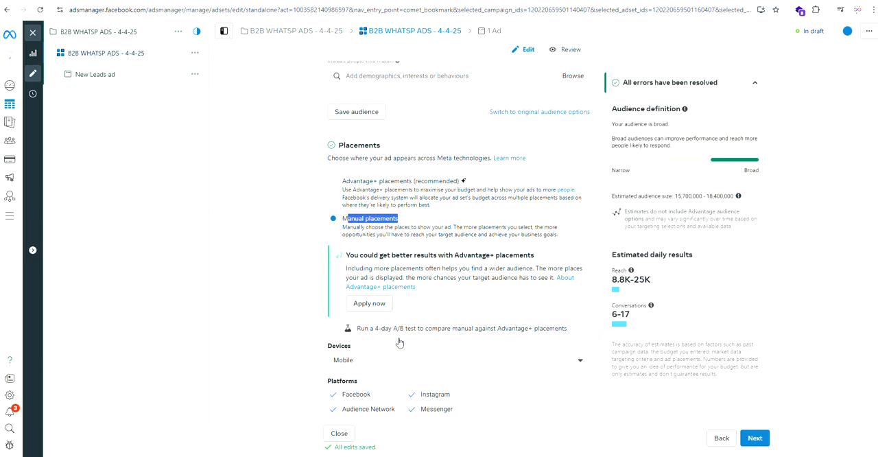
Step: Remove Messenger and Audience Network from the placement platforms, keeping Facebook and Instagram, and continue to the ad level
scroll(354, 319, "down", 1)
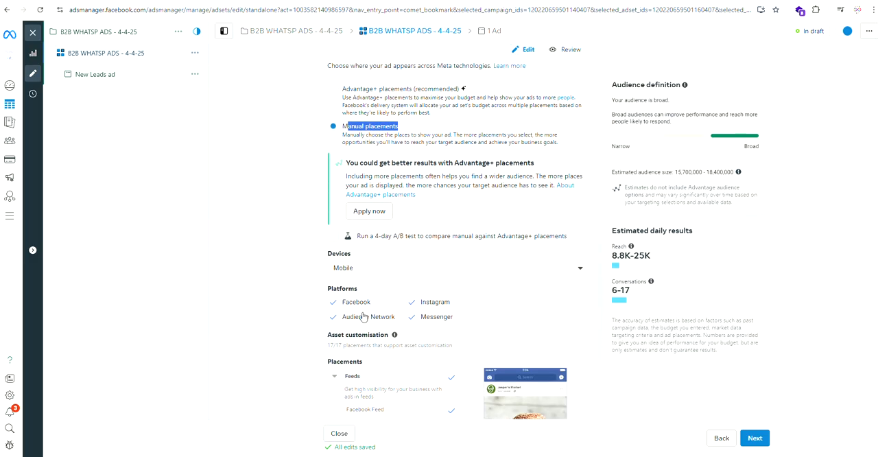
left_click(410, 314)
left_click(333, 317)
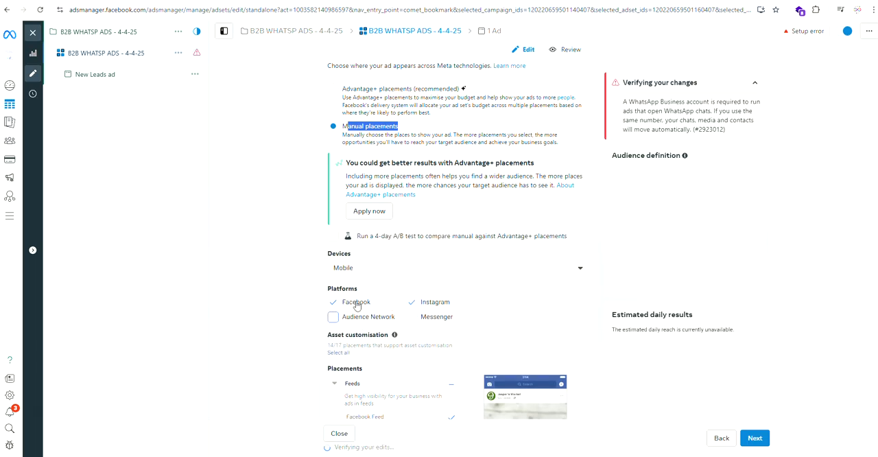
double_click(388, 305)
double_click(465, 306)
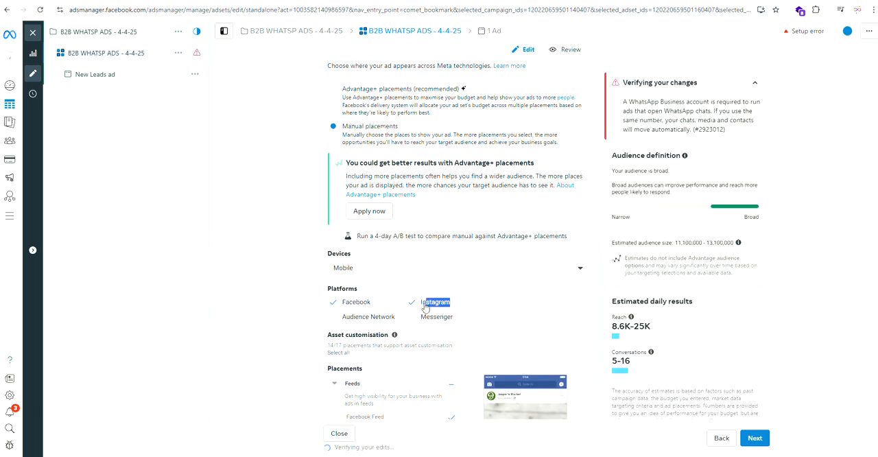
scroll(404, 315, "down", 10)
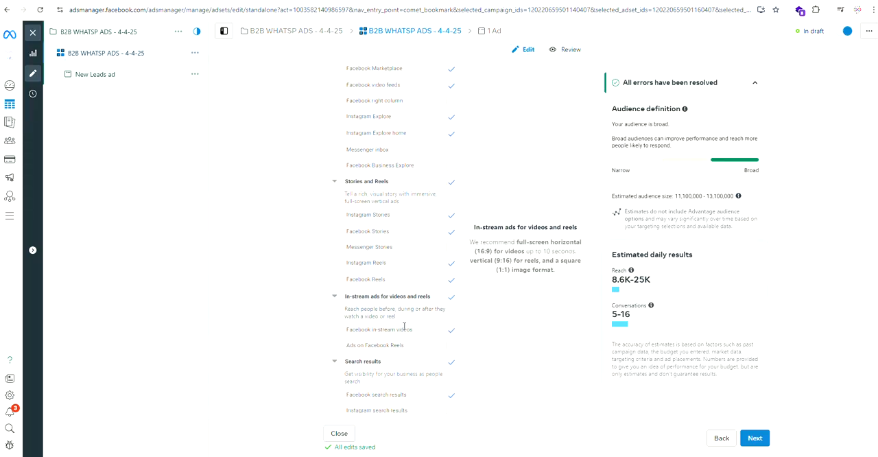
left_click(754, 437)
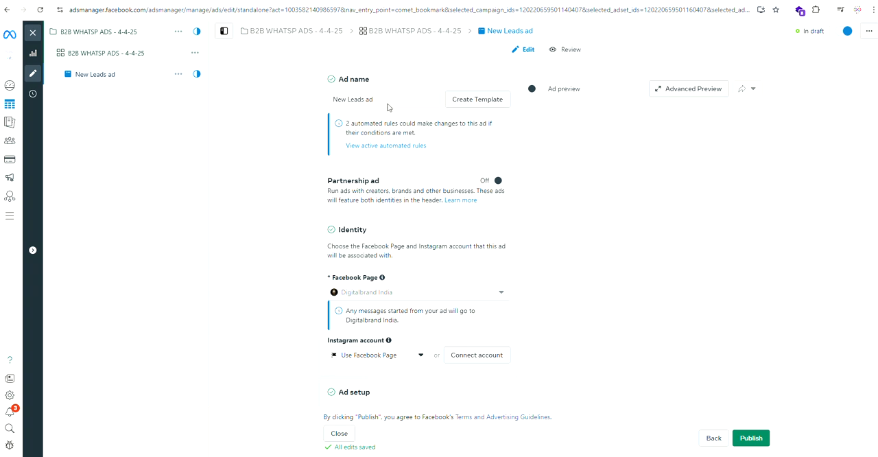
Step: Rename the new ad as "B2B WHATSP ADS - 4-4-25" and check its Facebook Page identity
left_click_drag(388, 100, 331, 100)
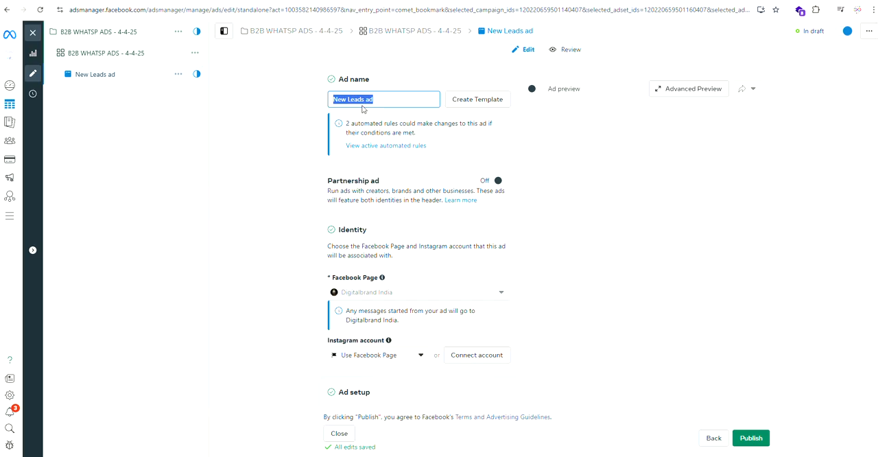
type("B2B WHATSP ADS - 4-4-25")
scroll(376, 217, "down", 2)
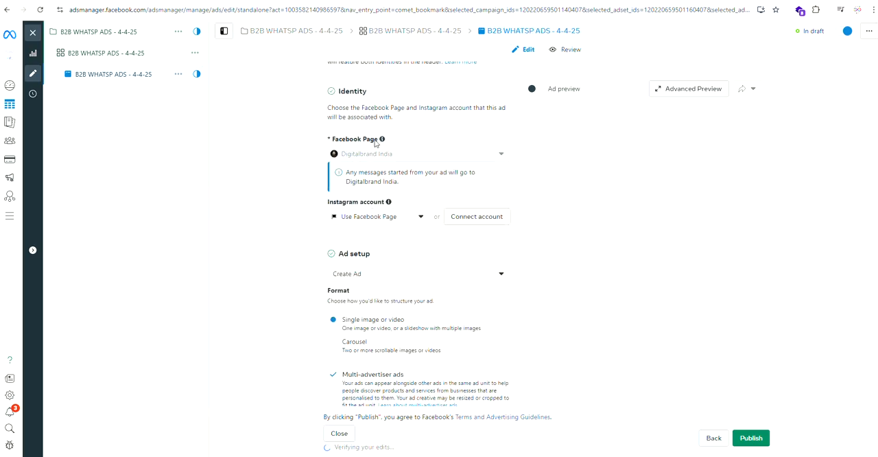
left_click_drag(390, 140, 348, 140)
left_click(337, 144)
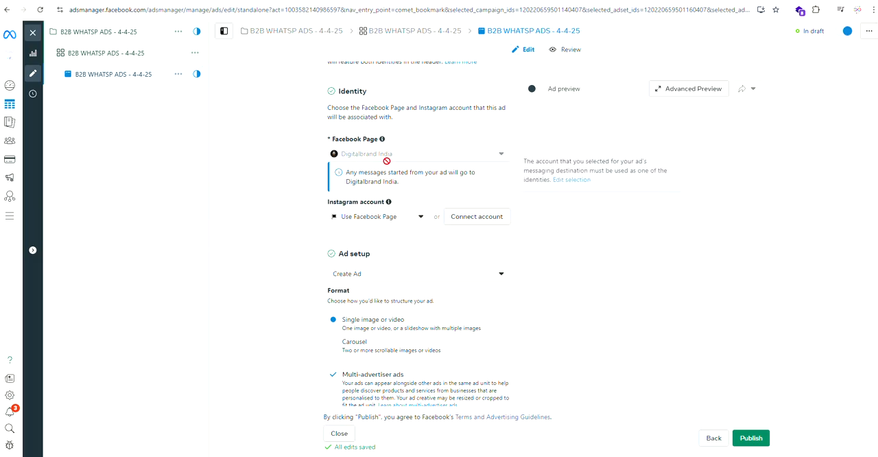
Step: Try the Carousel ad format and return to Single image or video
scroll(380, 241, "down", 1)
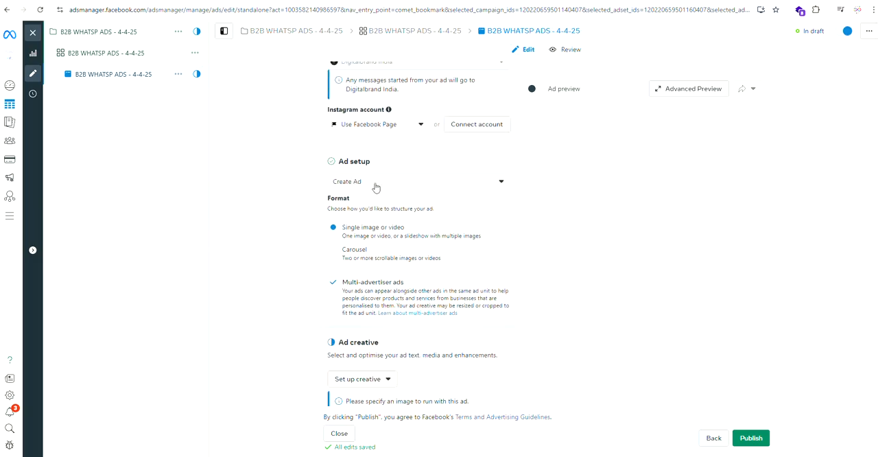
double_click(343, 253)
left_click_drag(420, 230, 342, 232)
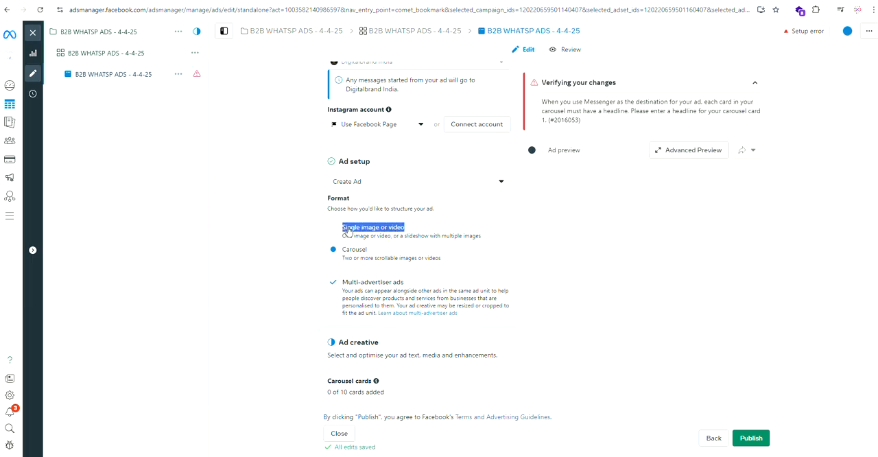
Step: Look through the ad's creative, message template and tracking settings
scroll(349, 237, "down", 2)
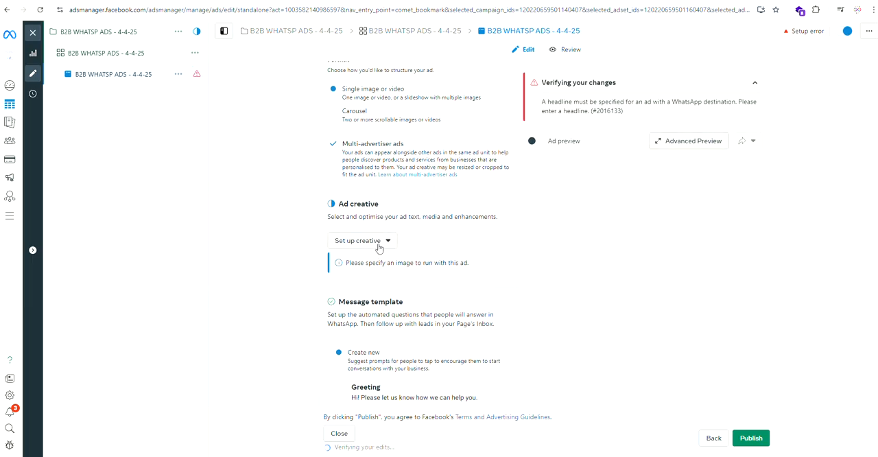
scroll(378, 255, "down", 1)
scroll(349, 257, "down", 3)
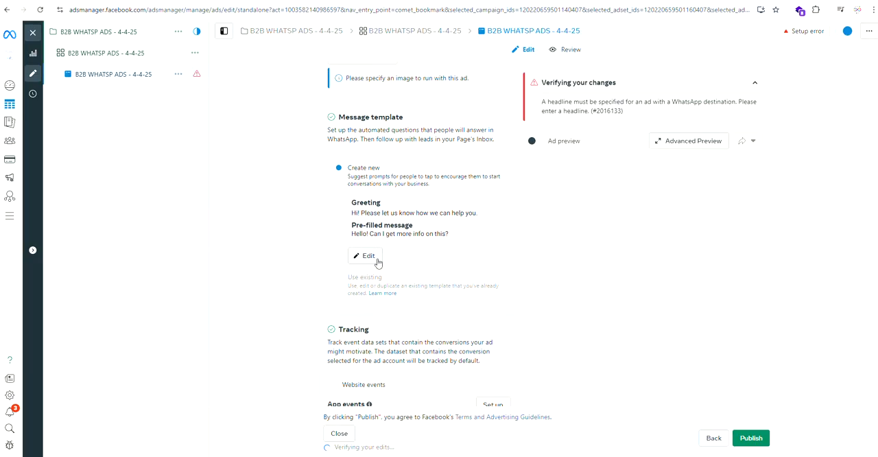
scroll(368, 329, "down", 3)
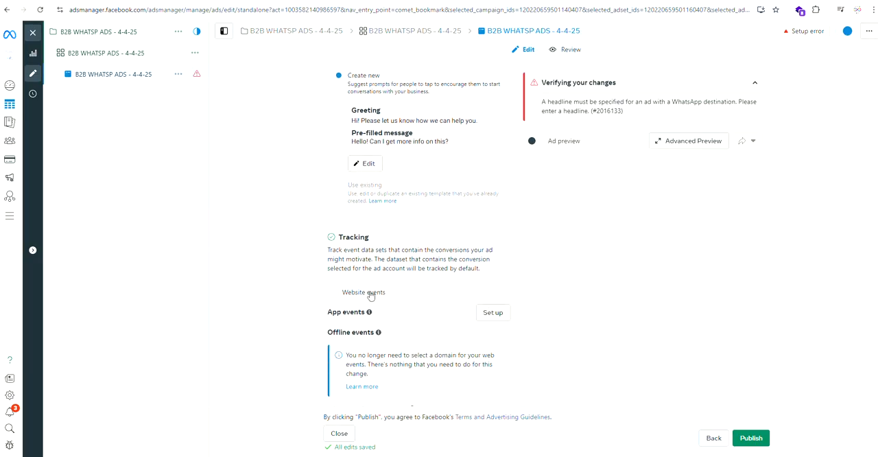
scroll(370, 291, "up", 10)
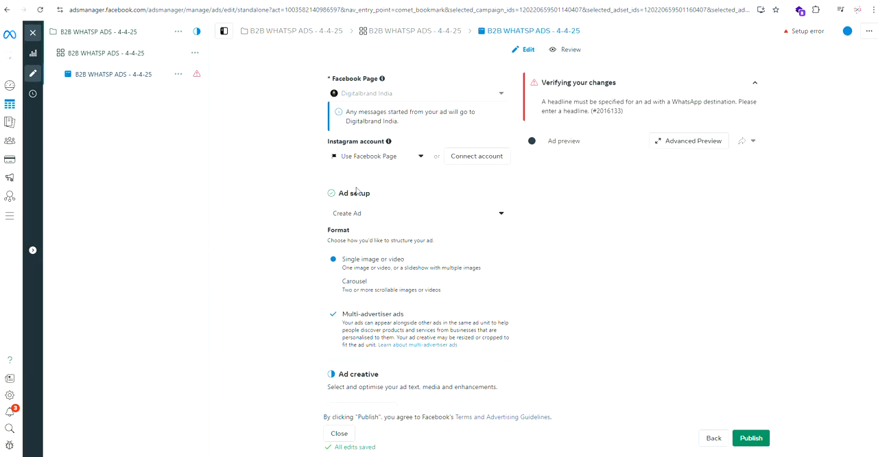
scroll(377, 251, "down", 2)
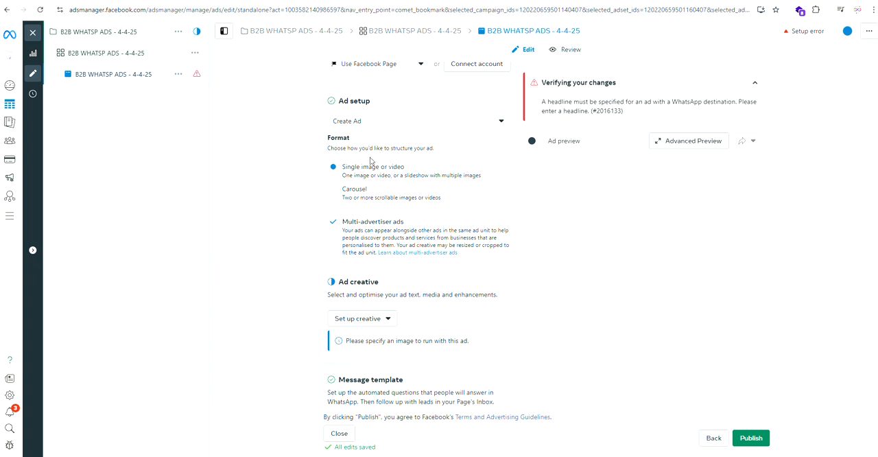
scroll(379, 278, "down", 2)
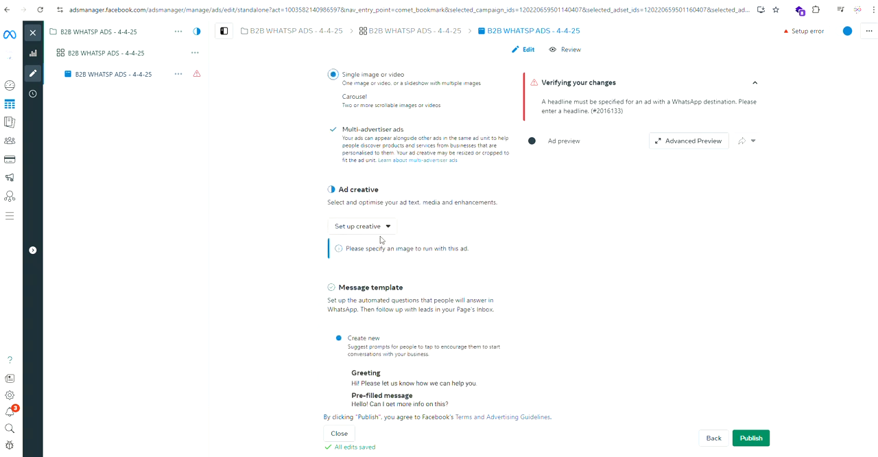
Step: Open the ad's creative setup and activate the empty primary text for editing
left_click(379, 229)
left_click(368, 251)
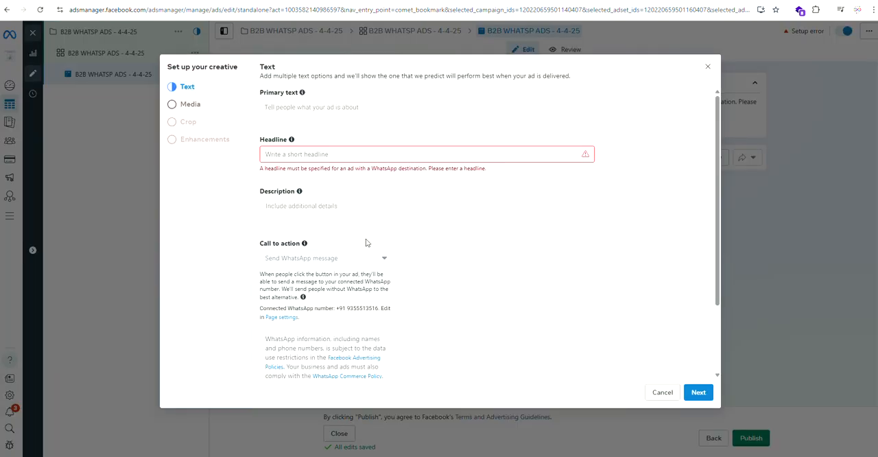
left_click(289, 111)
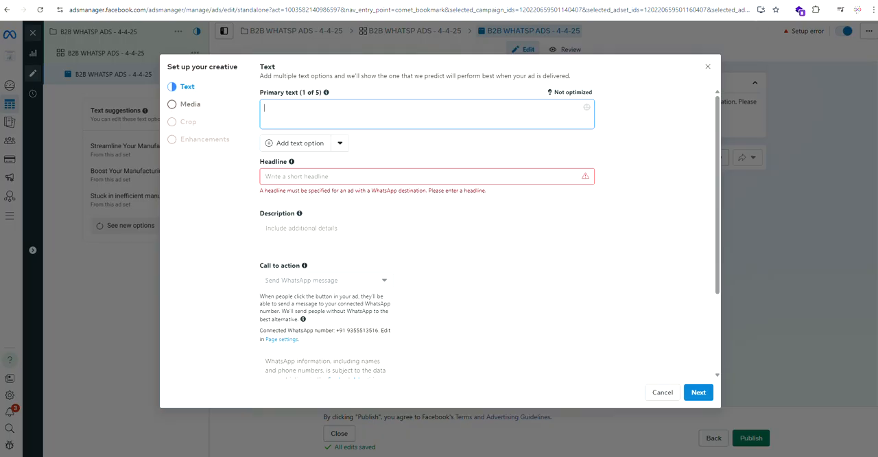
Step: Switch to the other browser window and open ChatGPT in a new tab
left_click(720, 1)
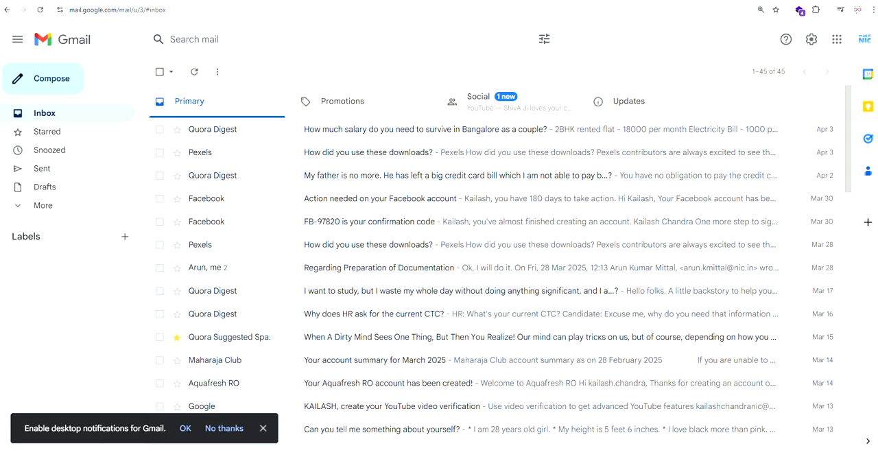
left_click(779, 1)
left_click(305, 198)
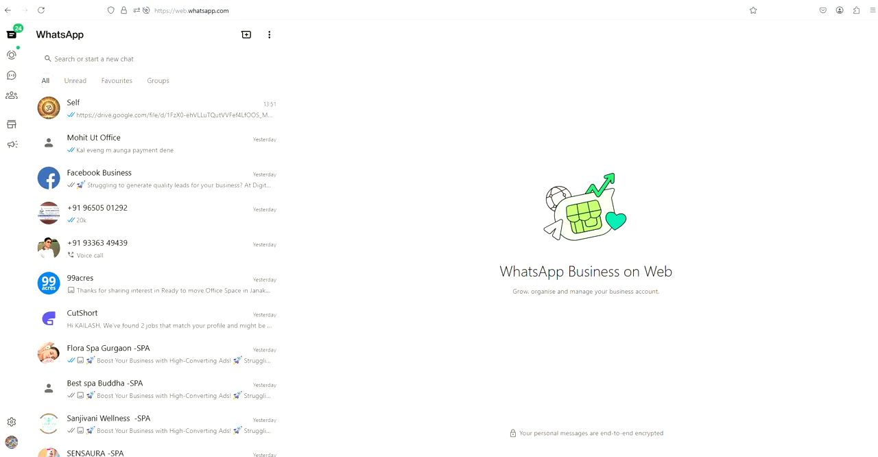
key("ctrl+t")
left_click(461, 123)
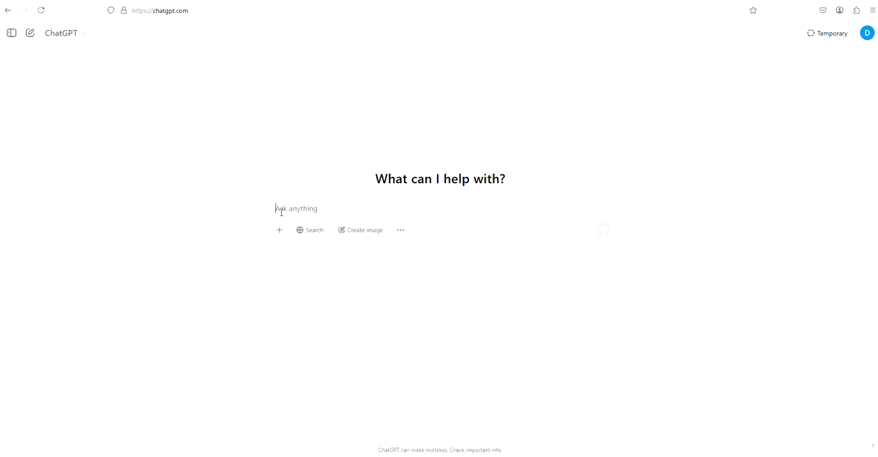
Step: Send ChatGPT the prompt "GENERATE B2B LEADS FOR DIGITAL MARKETING BY DIGITALBRAND INDIA - FACEBOOK ADS MESSAGE"
type("B")
key("BackSpace")
type("SOc")
key("BackSpace")
key("BackSpace")
key("BackSpace")
type("GENERATE B2B LEADS FOR DIGITAL")
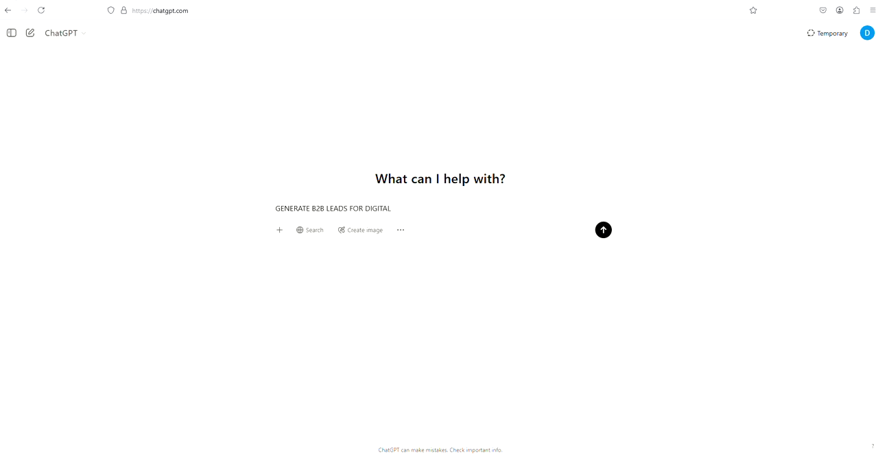
type(" MARKETING BY DIGITALBRAND IDNIA")
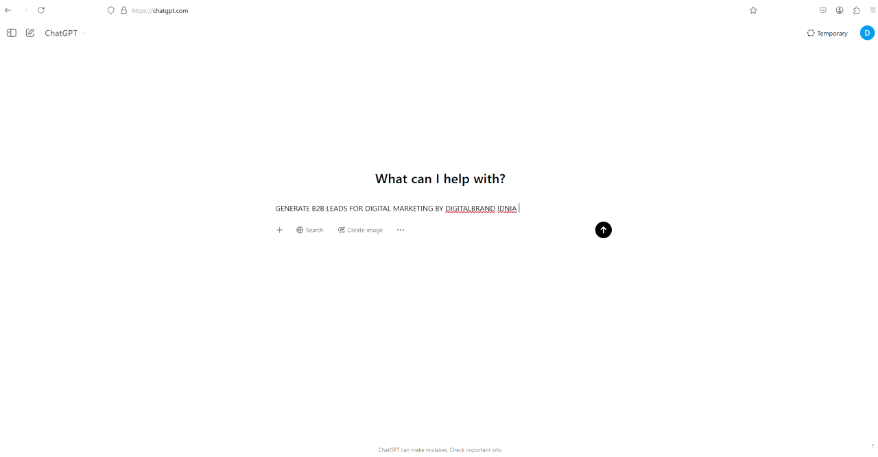
key("BackSpace")
key("BackSpace")
key("BackSpace")
key("BackSpace")
key("BackSpace")
type("NDIA - FACEBOOK ADS MESSAGE")
key("Return")
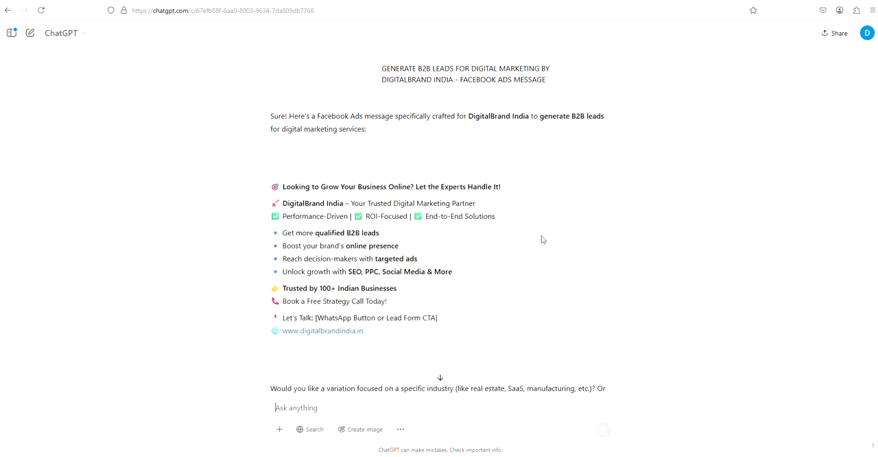
Step: Copy the "Primary text" label from the creative setup in Ads Manager and send it to ChatGPT as a follow-up prompt
left_click_drag(281, 186, 537, 190)
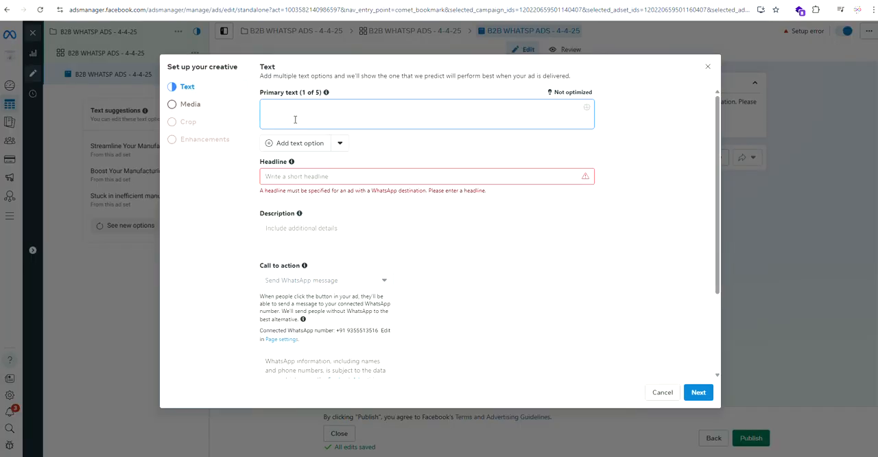
key("alt+Tab")
left_click(299, 229)
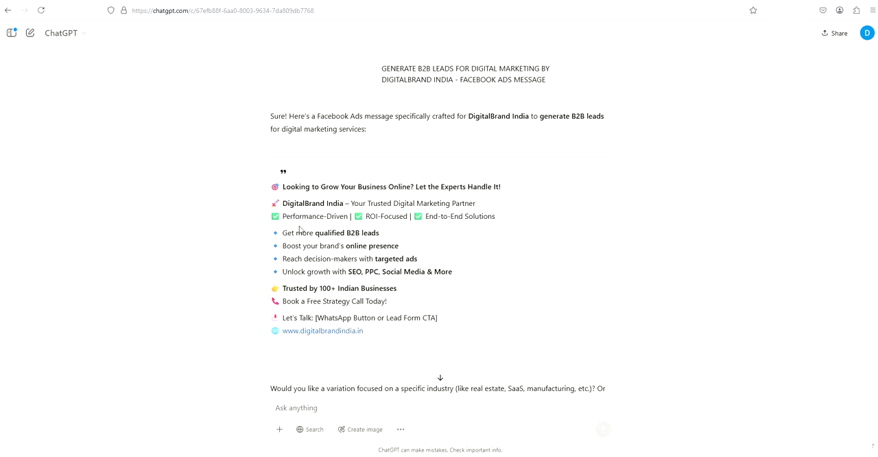
left_click(306, 406)
key("alt+Tab")
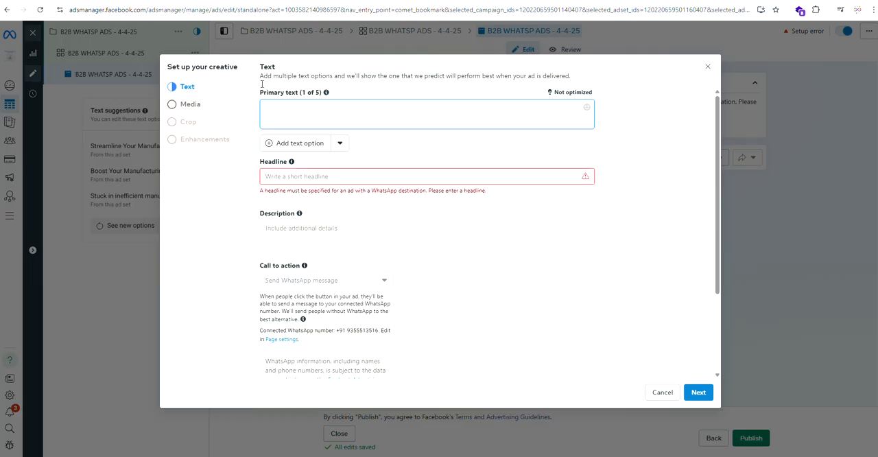
left_click_drag(260, 92, 297, 98)
key("ctrl+c")
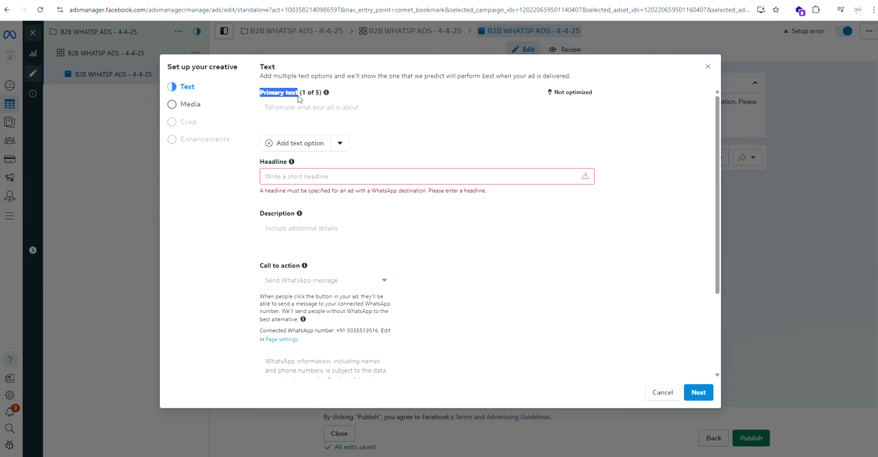
key("alt+Tab")
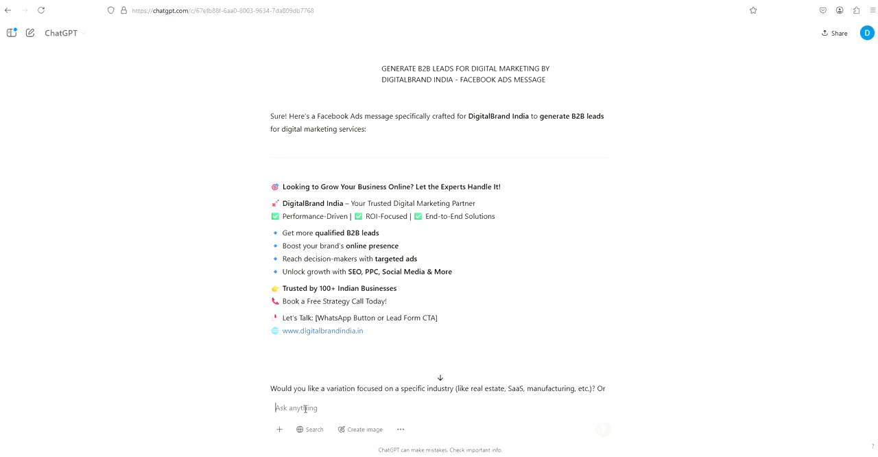
key("ctrl+v")
key("Return")
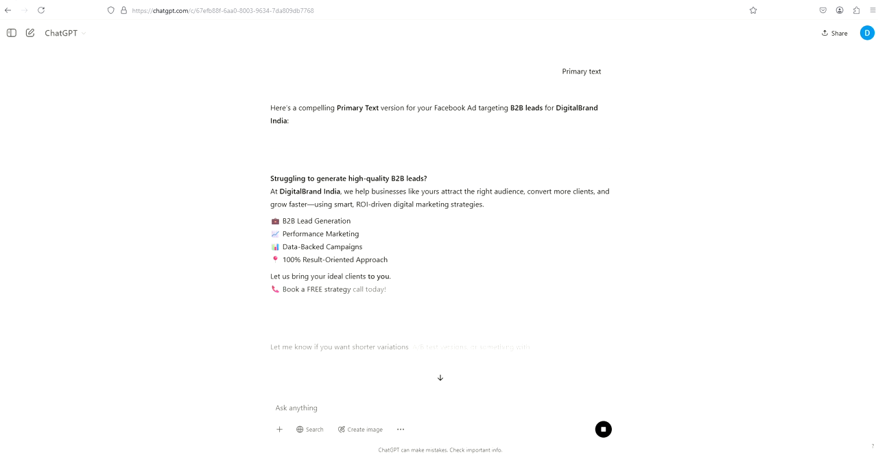
Step: Copy ChatGPT's first ad message, from "Looking to Grow Your Business Online?" to the website address, into the ad's primary text in Ads Manager
scroll(311, 187, "up", 4)
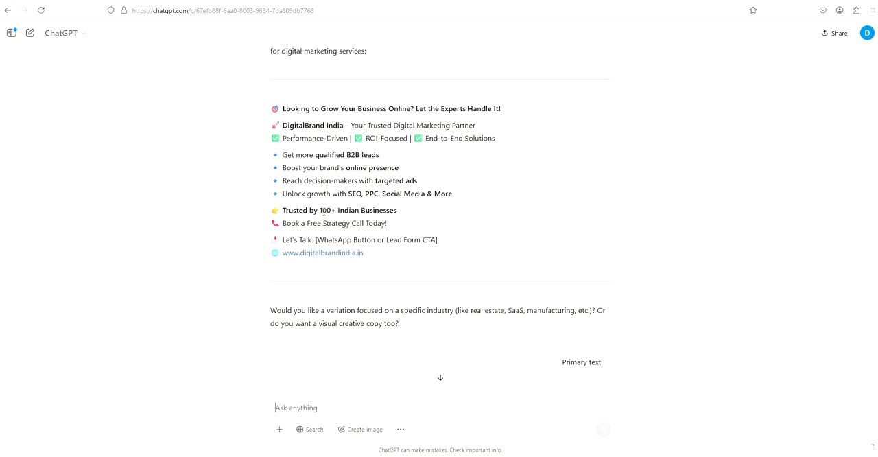
left_click_drag(273, 109, 447, 250)
key("ctrl+c")
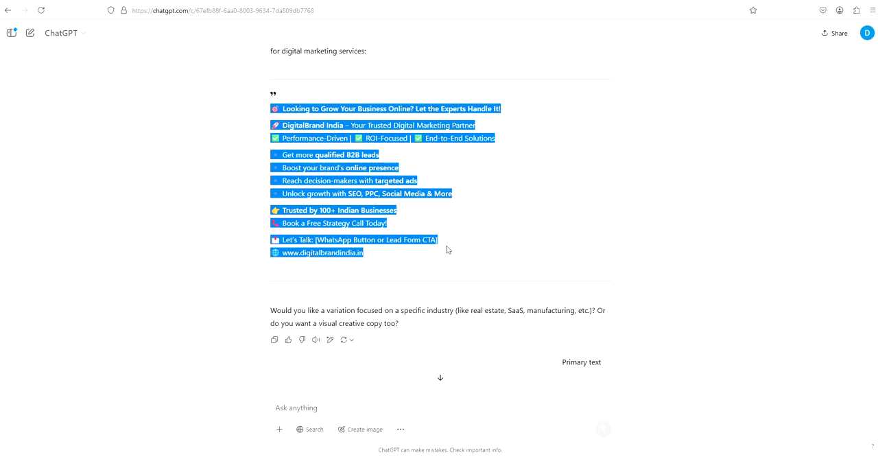
key("alt+Tab")
left_click(288, 111)
key("ctrl+v")
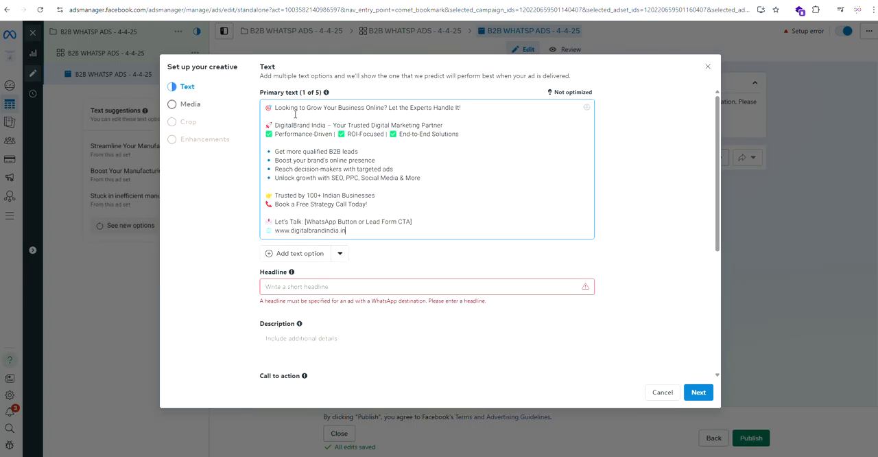
Step: Delete the "Let's Talk: [WhatsApp Button or Lead Form CTA]" line from the primary text and move on to the headline
left_click_drag(425, 223, 261, 222)
key("BackSpace")
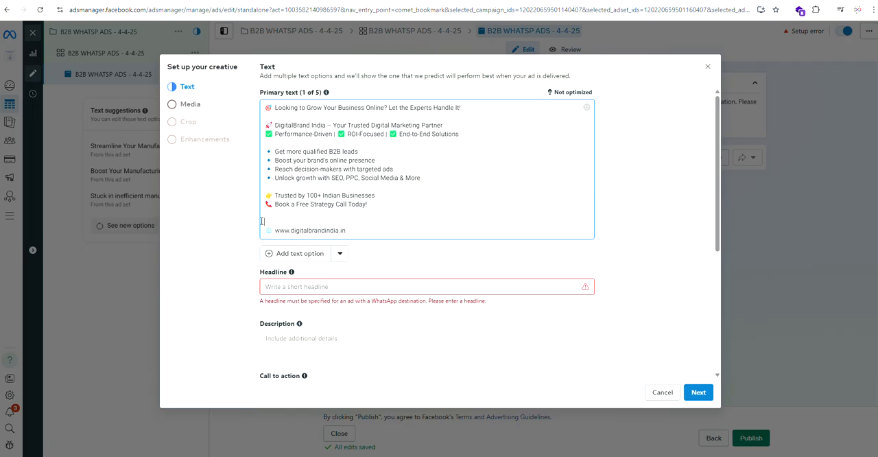
key("BackSpace")
left_click(292, 277)
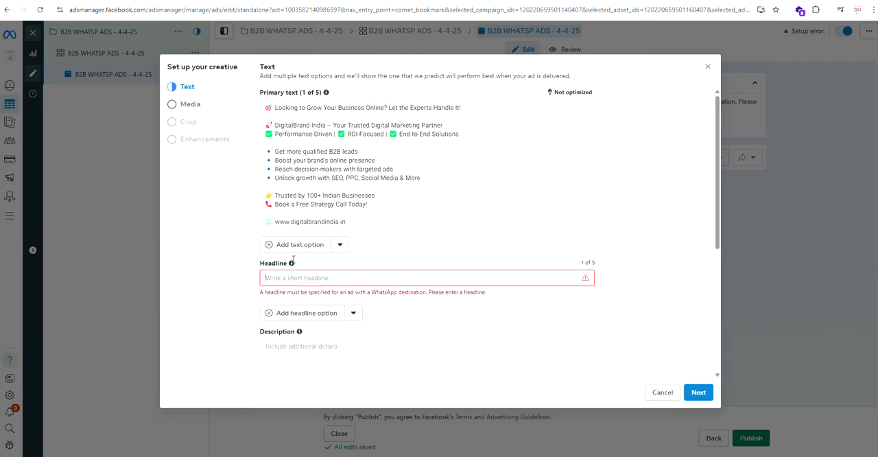
Step: Copy "Looking to Grow Your Business Online? Let the Experts Handle It!" from the primary text into the ad's headline
left_click_drag(462, 107, 275, 108)
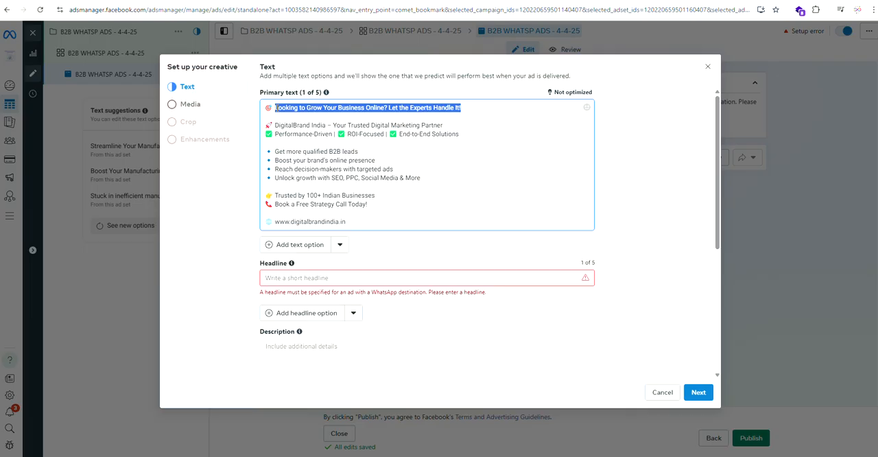
key("ctrl+c")
left_click(282, 277)
key("ctrl+v")
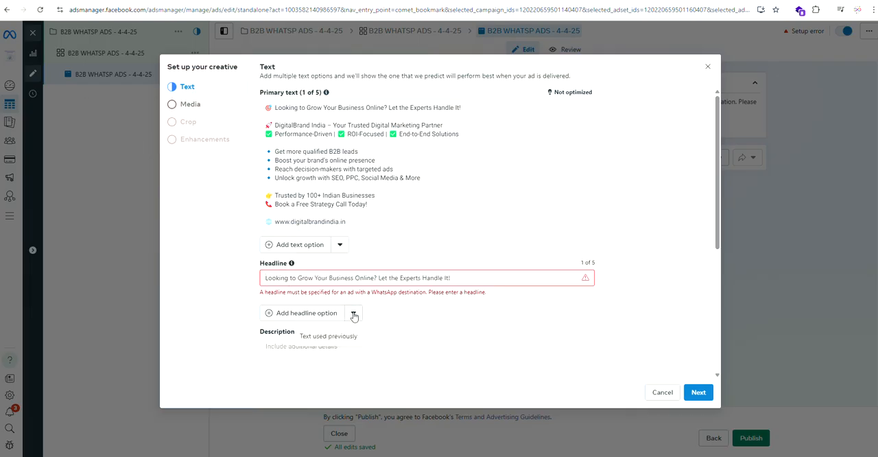
Step: Start on the empty ad description, switch to ChatGPT and send it the follow-up prompt "DESCRIPTION"
left_click(298, 357)
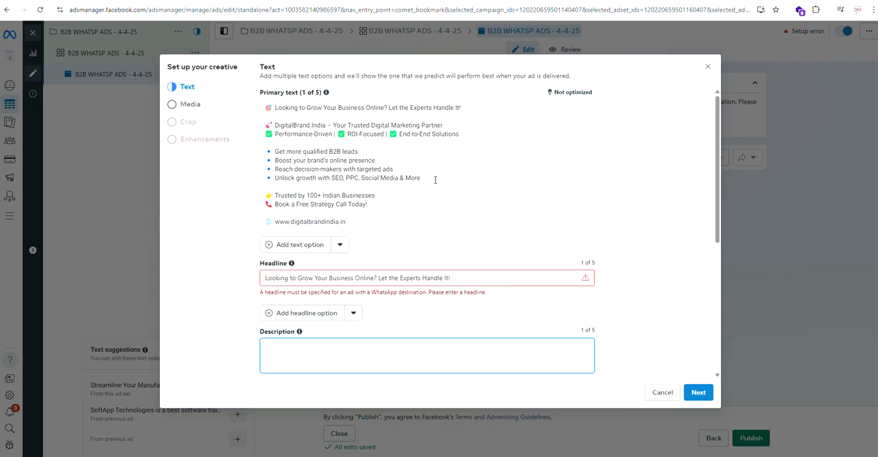
key("alt+Tab")
left_click(314, 409)
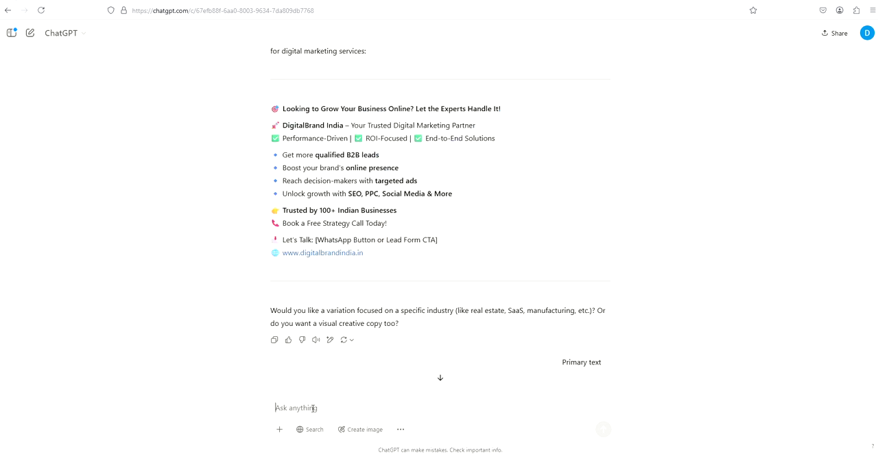
type("DESC")
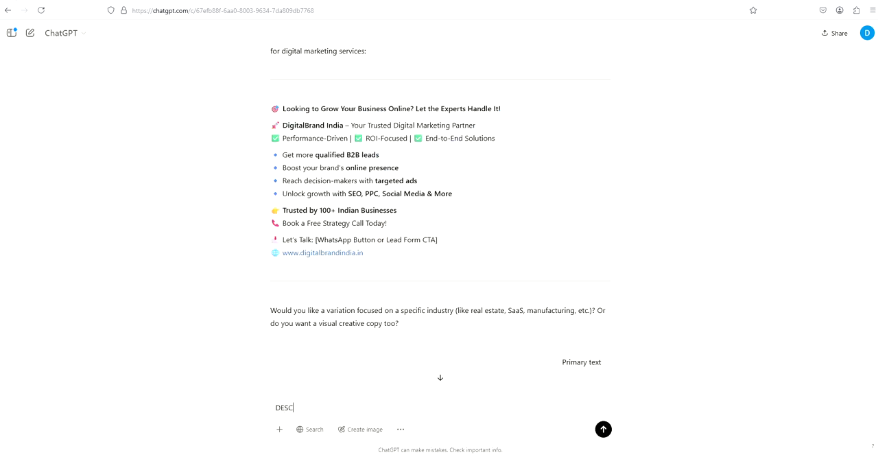
type("RIPTION")
key("Return")
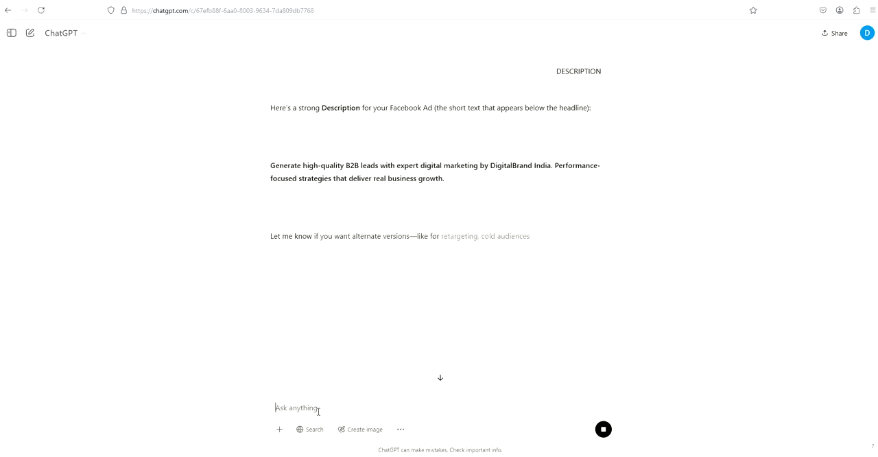
Step: Copy ChatGPT's description starting "Generate high-quality B2B leads" into the ad's description in Ads Manager and continue to the media selection
left_click_drag(270, 167, 472, 196)
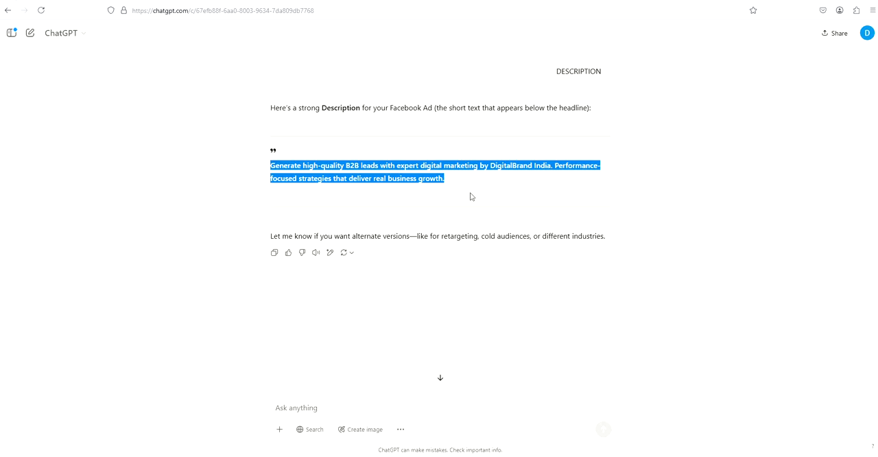
key("alt+Tab")
key("ctrl+v")
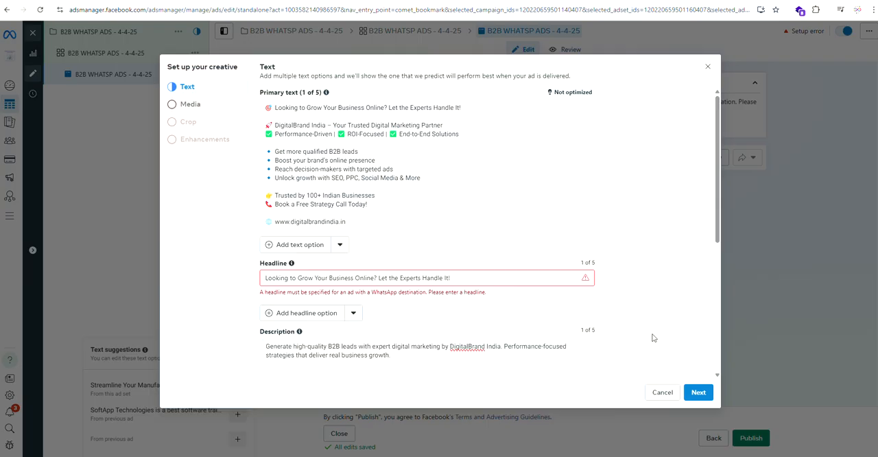
scroll(654, 338, "down", 2)
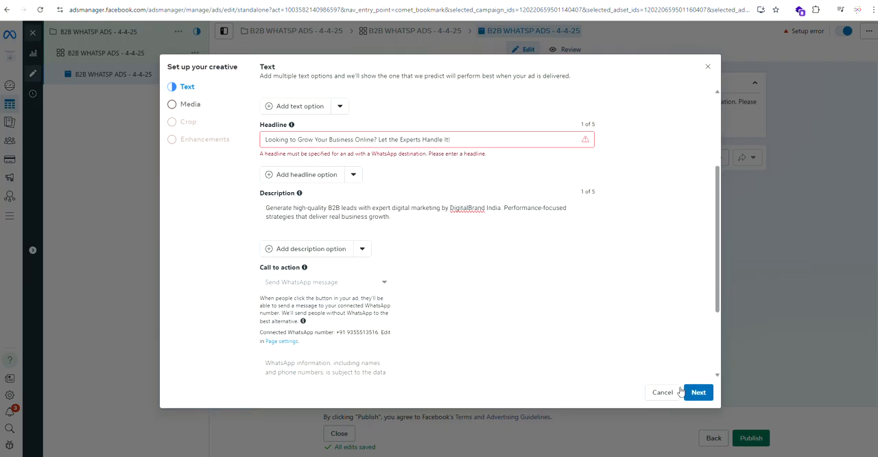
scroll(353, 295, "down", 2)
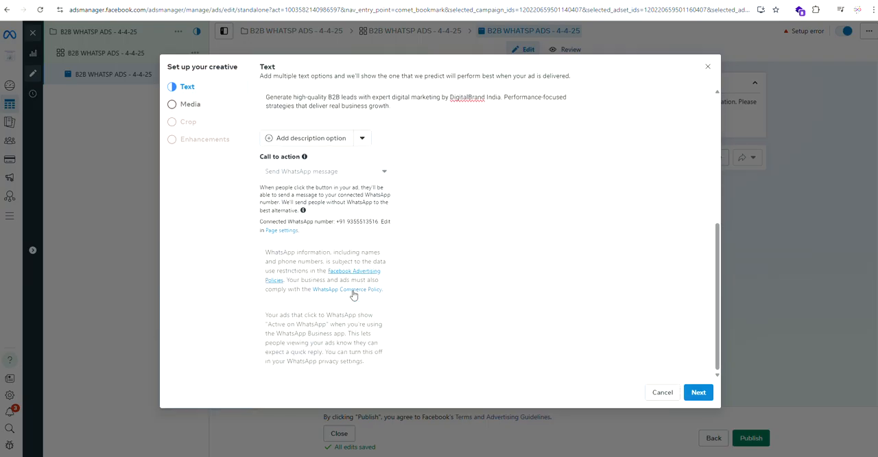
left_click(697, 392)
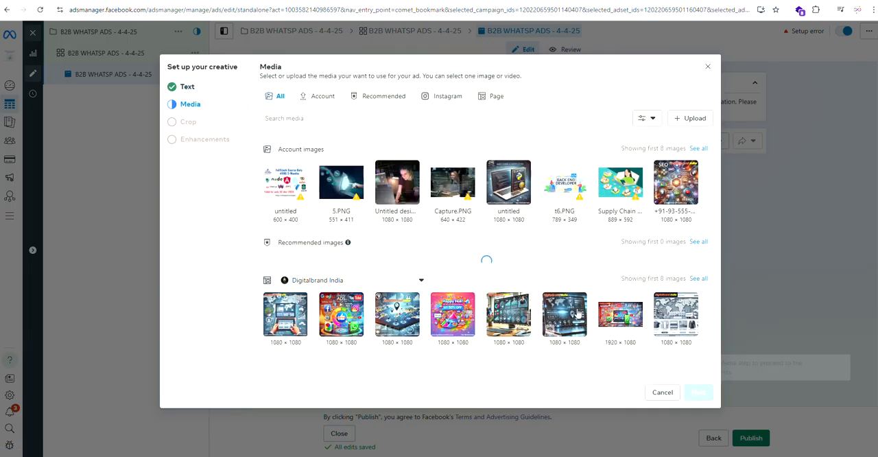
Step: Choose the 1080 × 1080 Google, YouTube and WhatsApp ads image from the Digitalbrand India page and finish the creative with original crops and default enhancements
left_click(328, 320)
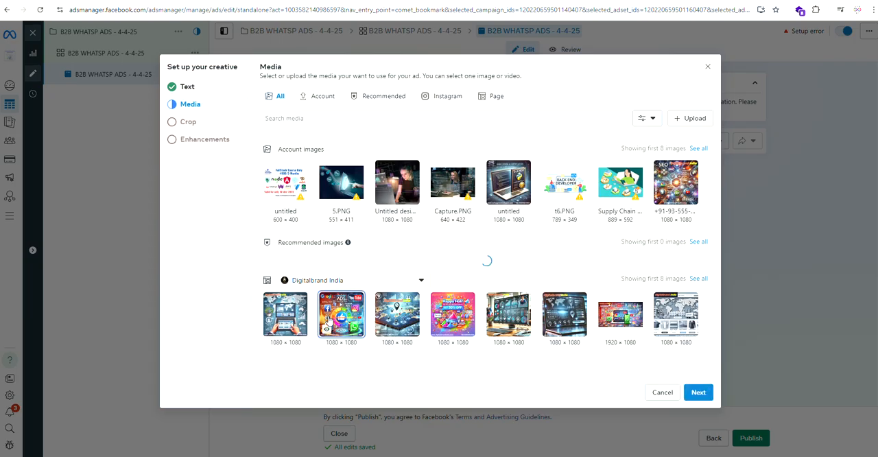
left_click(698, 392)
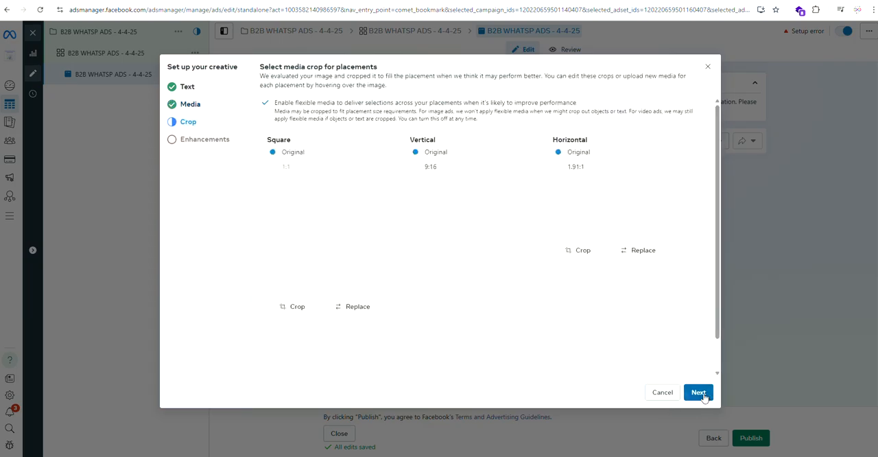
scroll(275, 192, "down", 1)
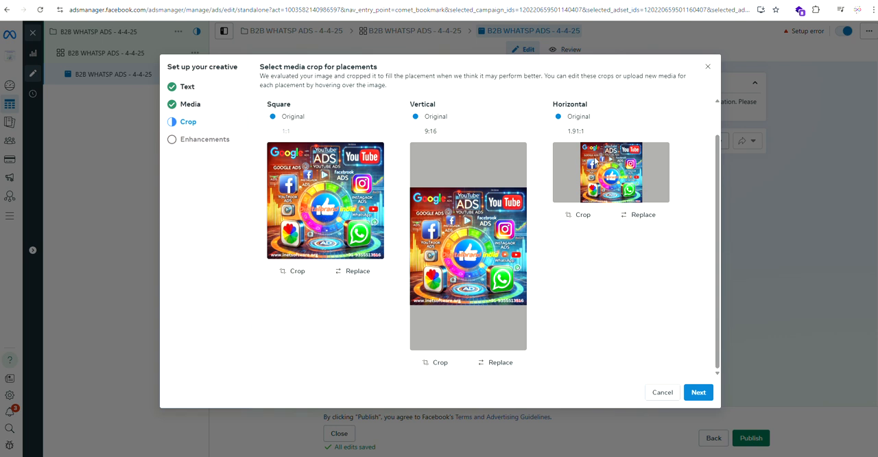
left_click(698, 392)
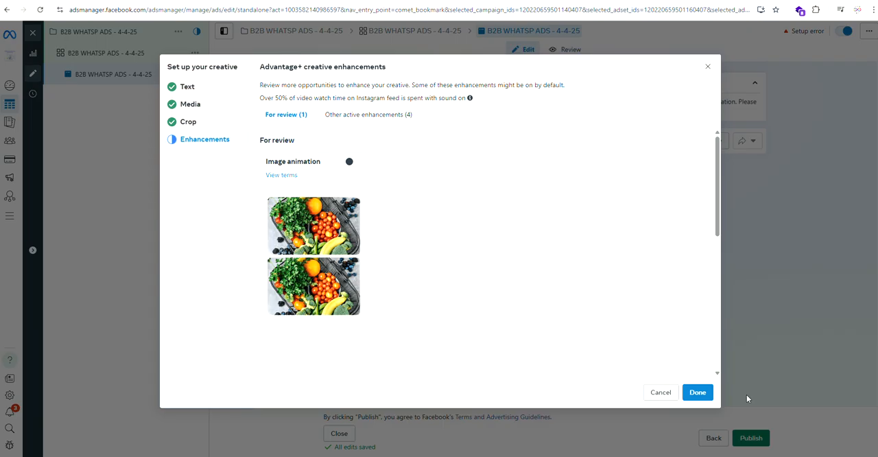
left_click(702, 391)
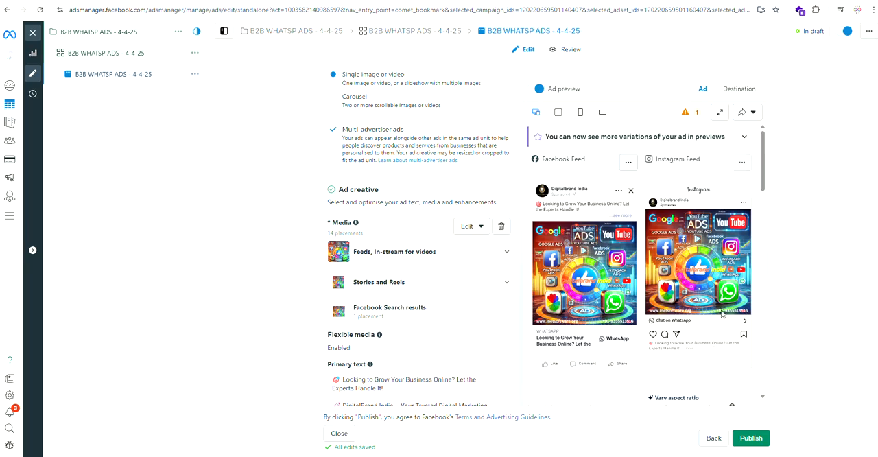
Step: Turn on link sharing for the ad preview and keep the link active for 60 days
left_click(744, 117)
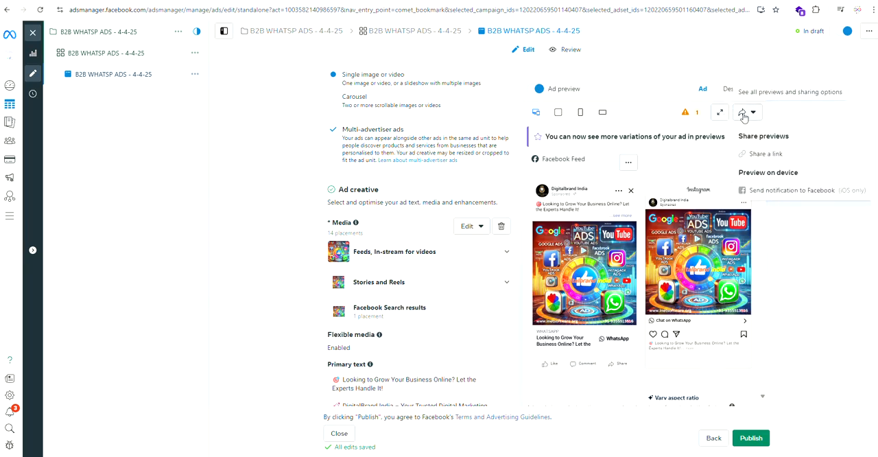
left_click(741, 155)
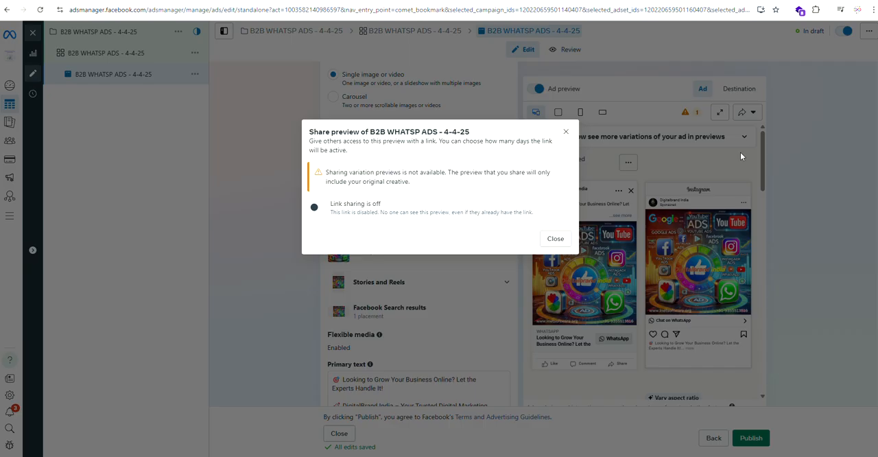
left_click(315, 208)
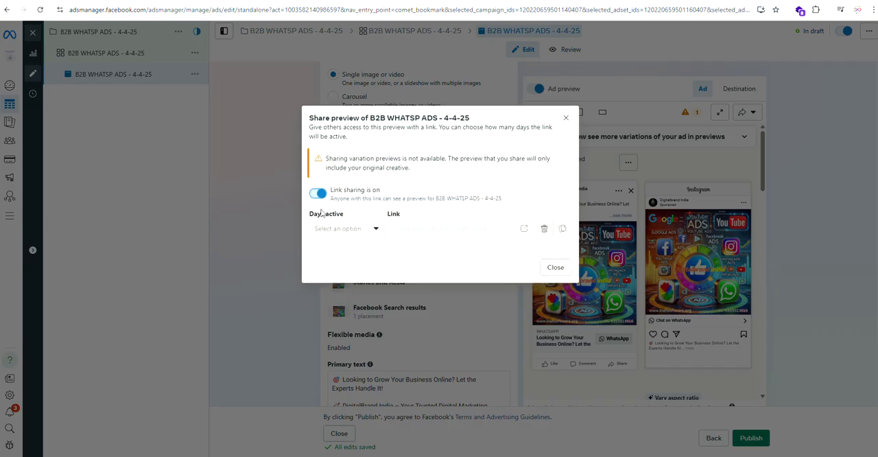
left_click(373, 230)
left_click(351, 268)
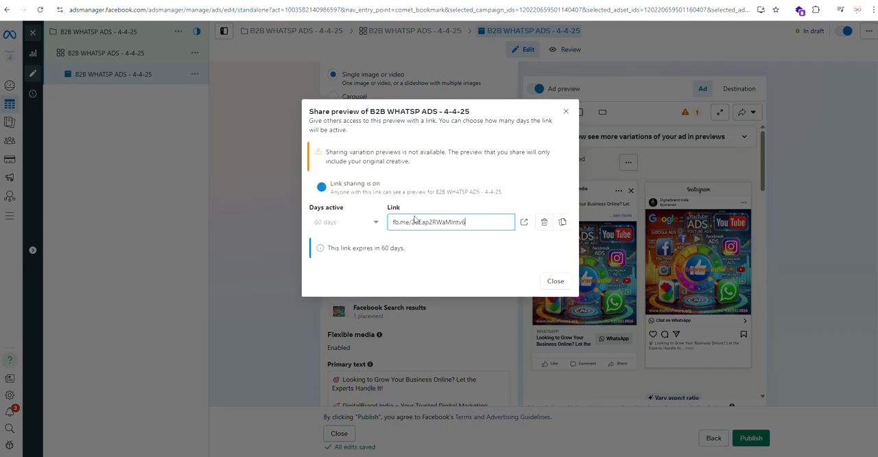
Step: Copy the ad's preview link and open it in a new browser tab, and return to Ads Manager to close the sharing dialog
left_click_drag(469, 224, 393, 232)
key("ctrl+c")
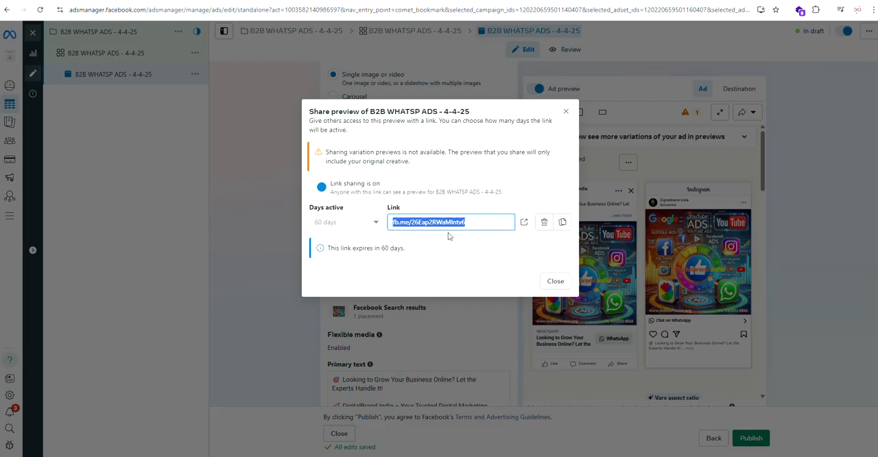
key("ctrl+t")
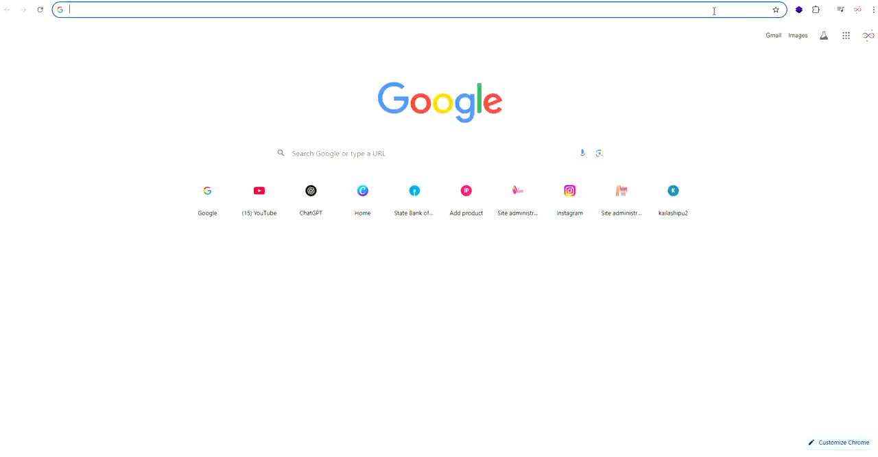
left_click(712, 10)
key("ctrl+v")
key("Return")
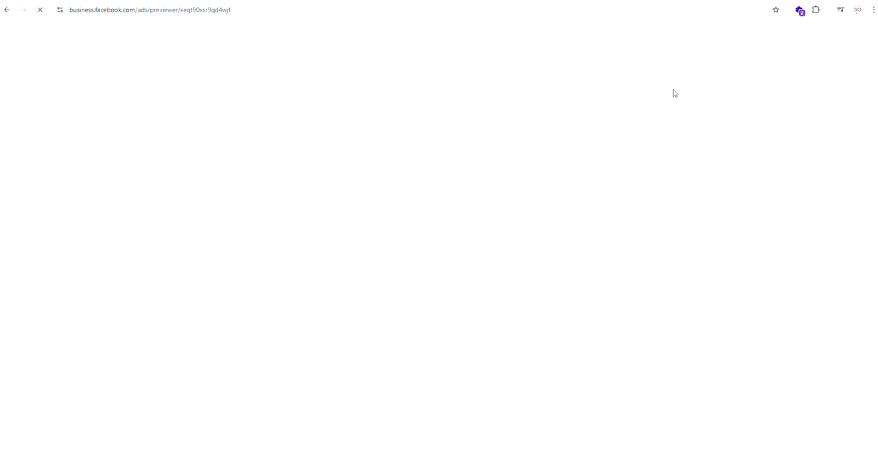
left_click(118, 1)
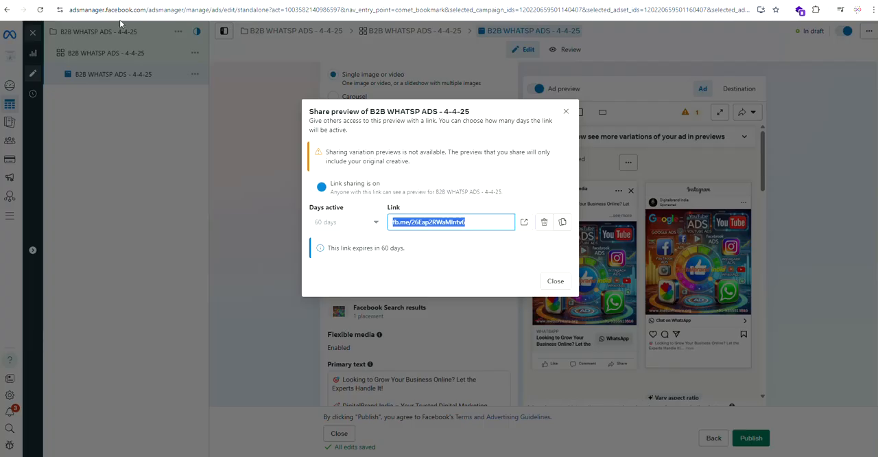
left_click(554, 281)
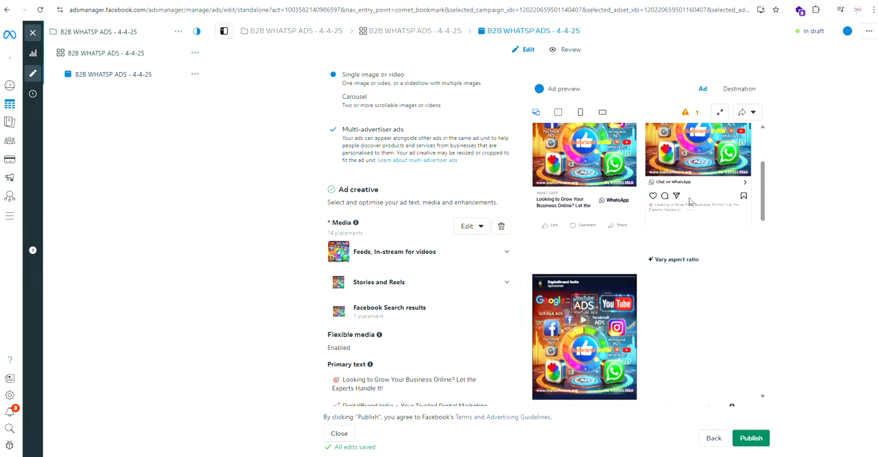
Step: Examine the advanced preview of the ad across all placements and its Advantage+ creative options, and save to return to the ad
left_click(721, 113)
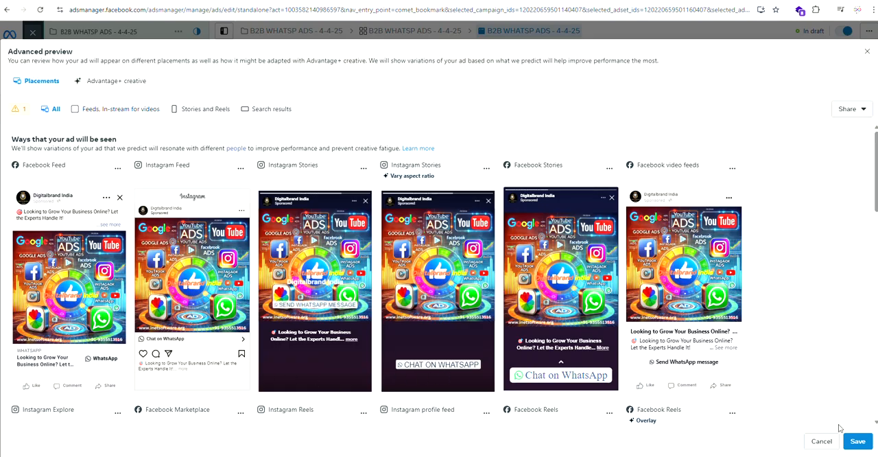
scroll(838, 426, "down", 1)
scroll(352, 216, "down", 5)
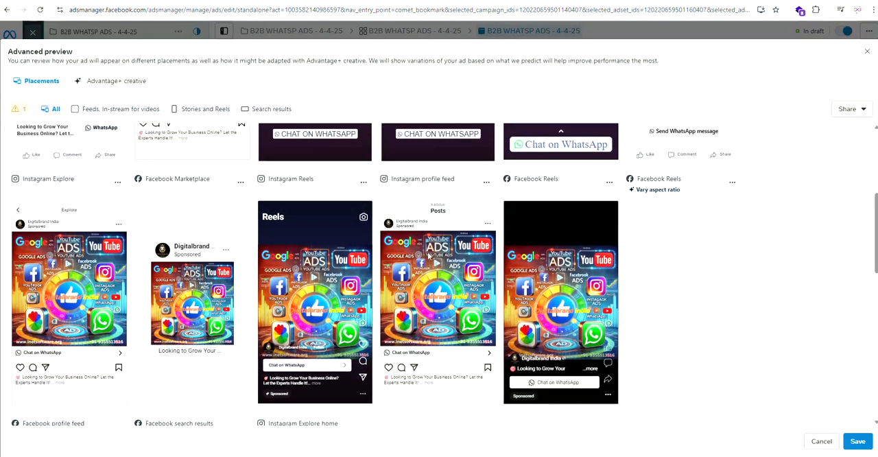
scroll(122, 247, "down", 1)
scroll(122, 249, "down", 2)
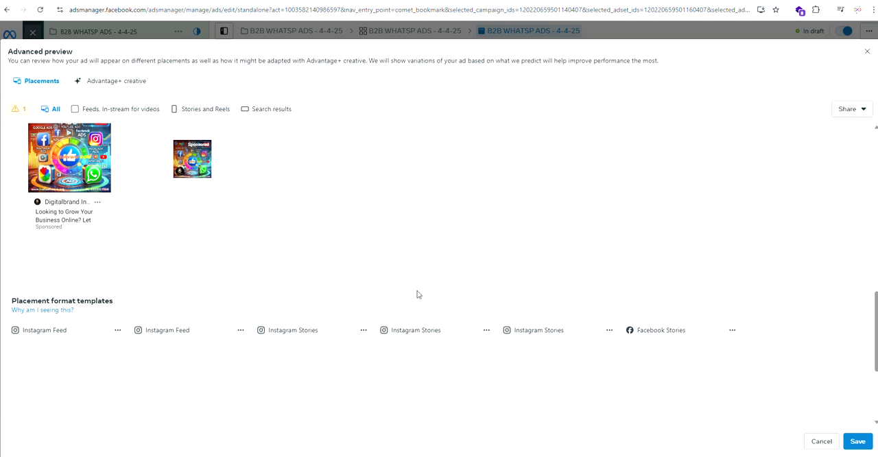
scroll(543, 314, "up", 2)
scroll(544, 313, "down", 4)
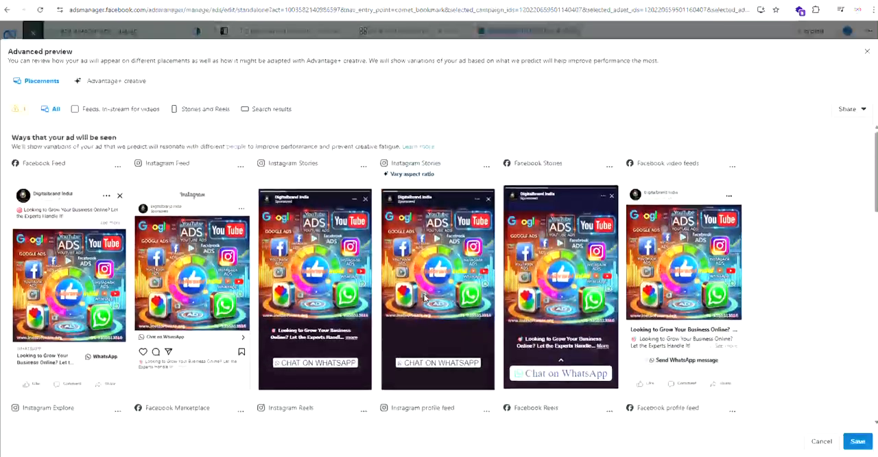
left_click(125, 80)
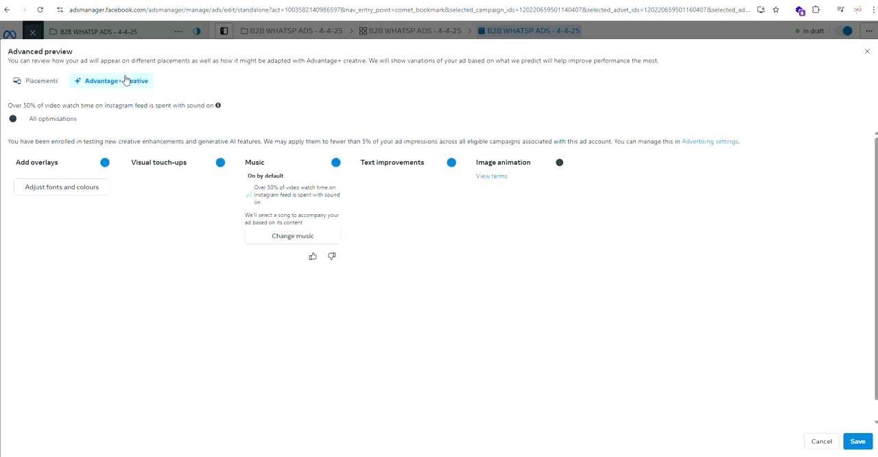
left_click(31, 80)
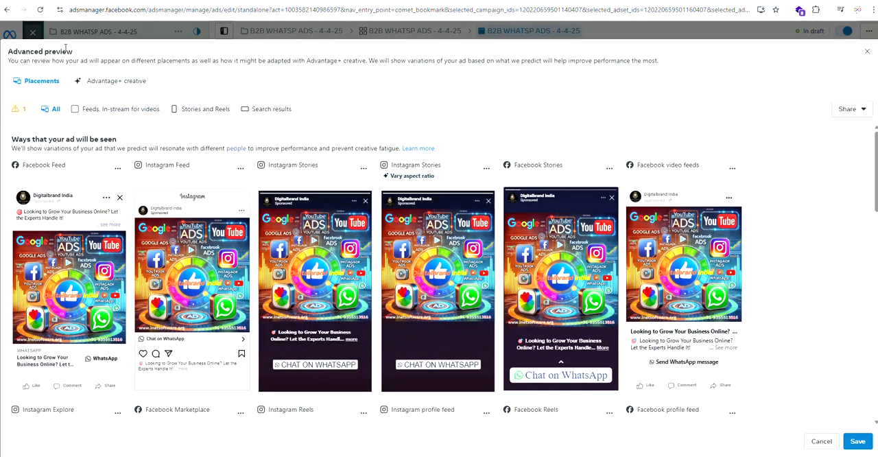
left_click(857, 441)
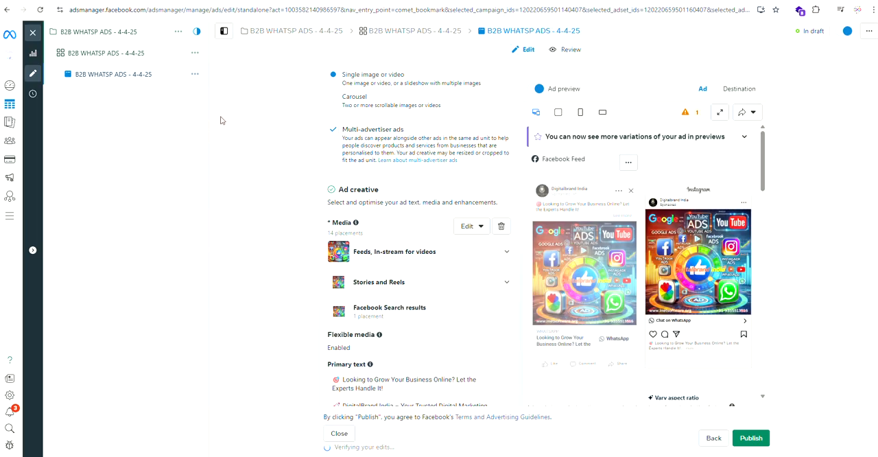
Step: Review the ad's primary text, headline, description, call to action, message template and tracking settings
scroll(390, 260, "down", 2)
scroll(389, 273, "down", 2)
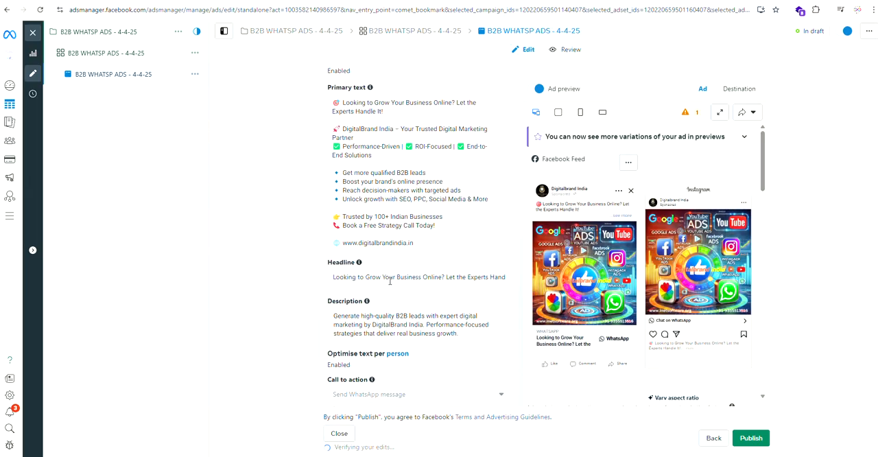
scroll(383, 231, "down", 10)
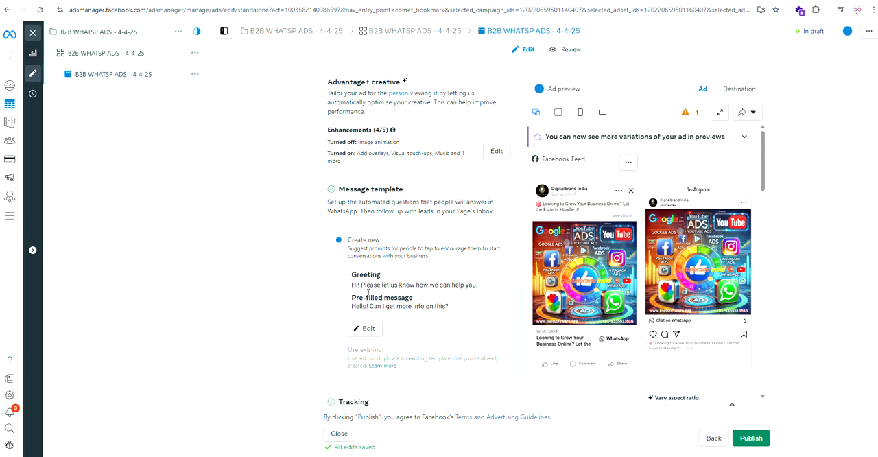
scroll(391, 302, "down", 3)
mouse_move(384, 275)
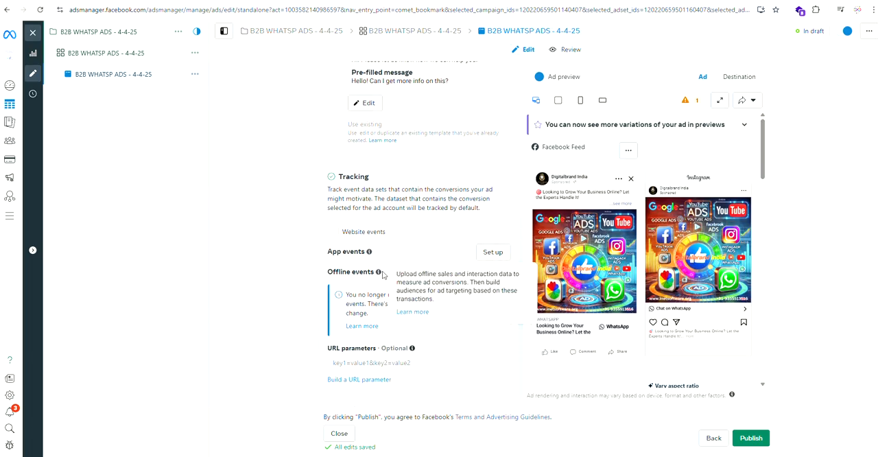
Step: Check the greeting and pre-filled message in the WhatsApp message template, and save it as Start conversations 04/04/2025
scroll(388, 288, "up", 3)
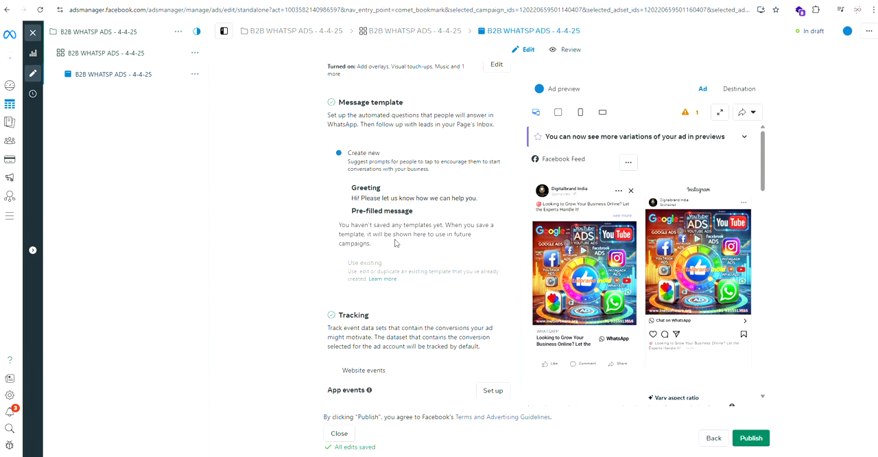
left_click(366, 240)
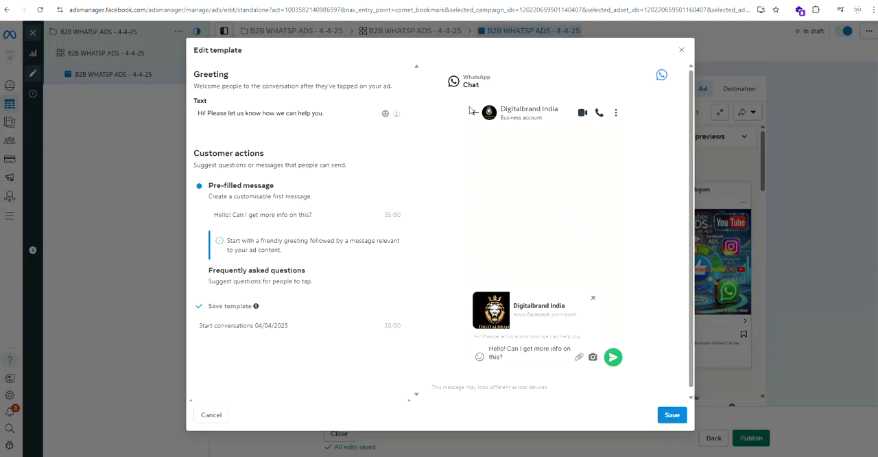
left_click_drag(469, 110, 551, 105)
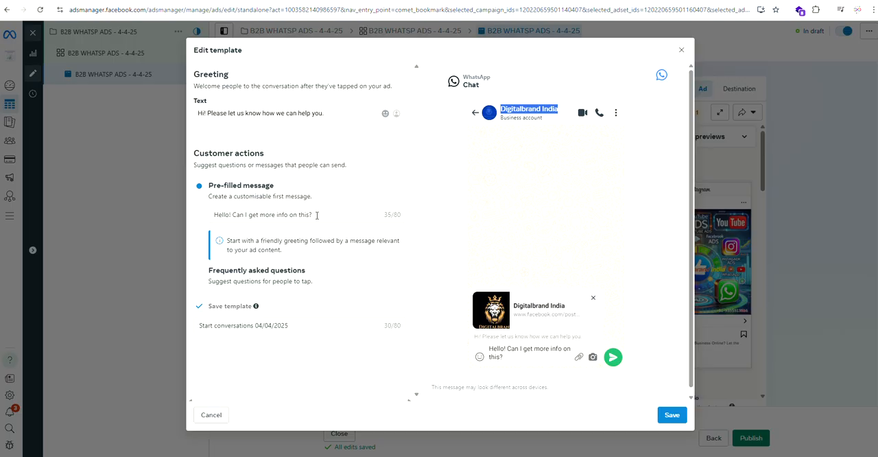
left_click_drag(316, 215, 190, 217)
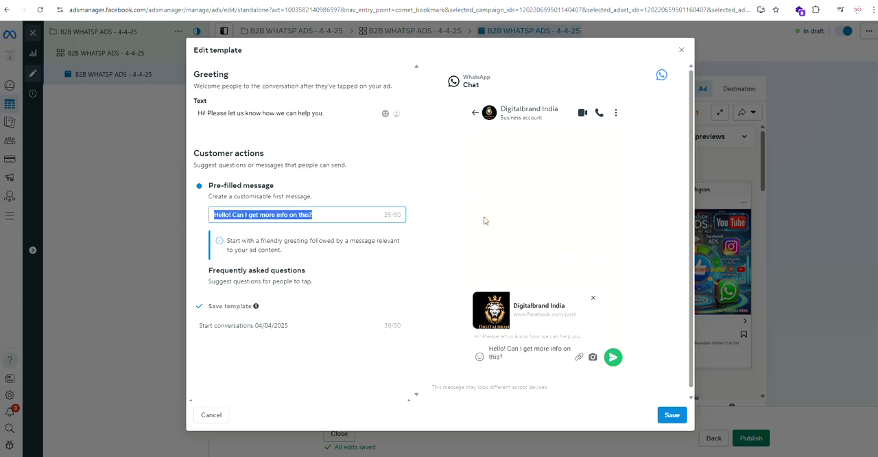
left_click(406, 187)
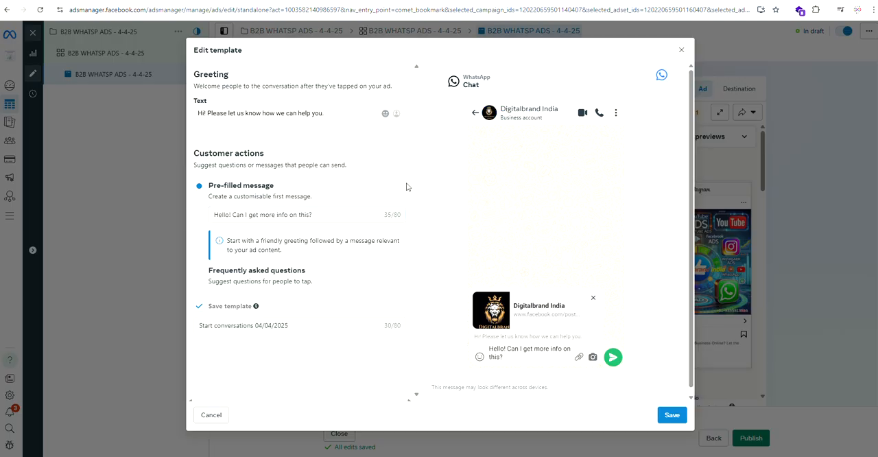
left_click(672, 414)
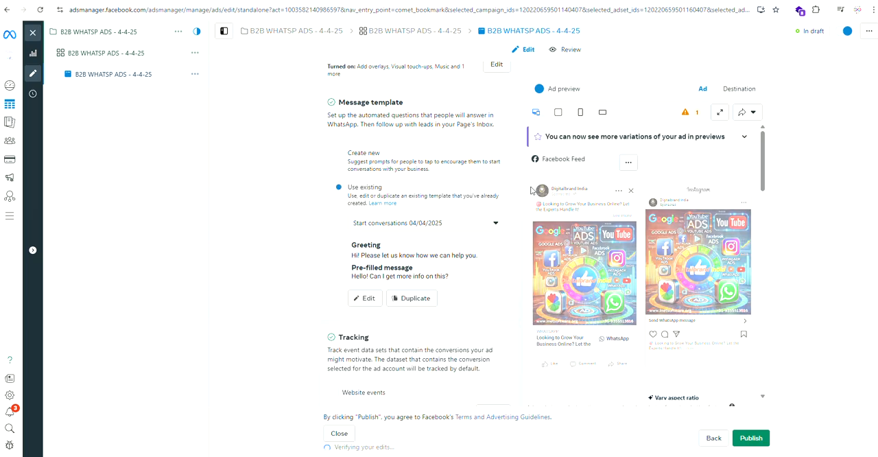
Step: Try to publish the ad, continue to the debit or credit card form, and close the payment dialog without adding a card
left_click(750, 438)
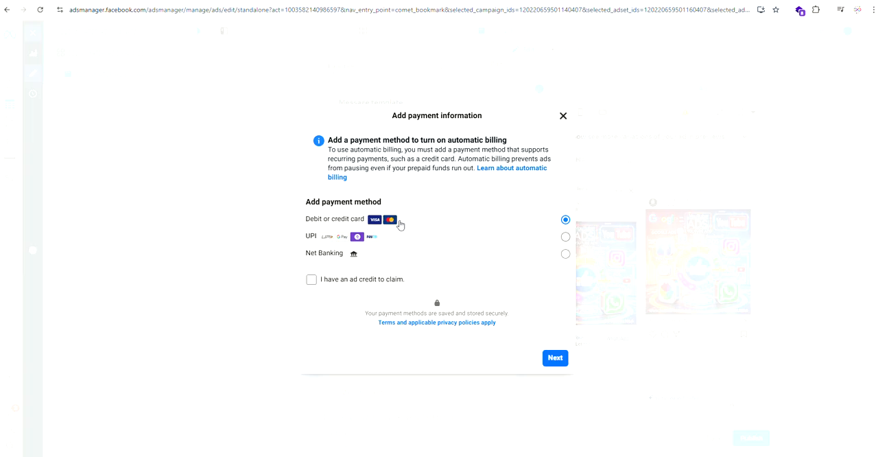
left_click(555, 358)
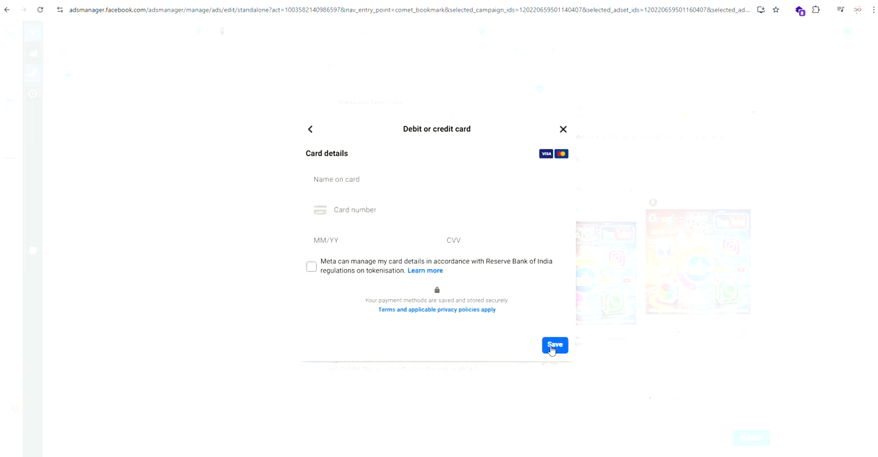
left_click(554, 344)
left_click(563, 113)
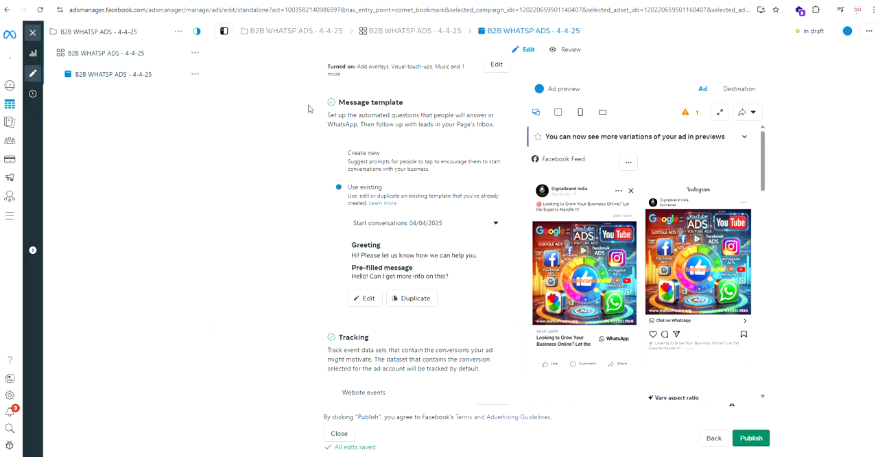
scroll(323, 223, "up", 1)
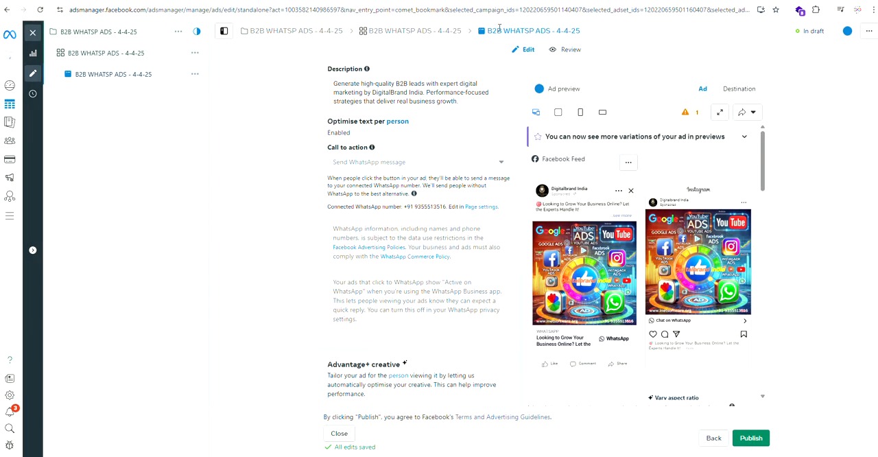